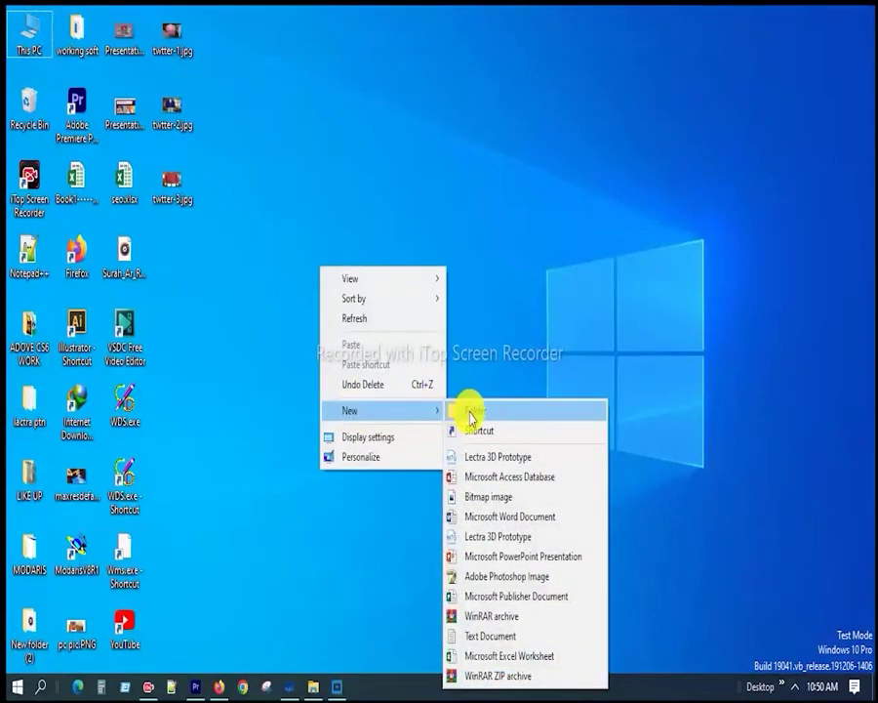
- Add a new empty folder to the Windows desktop
left_click(469, 411)
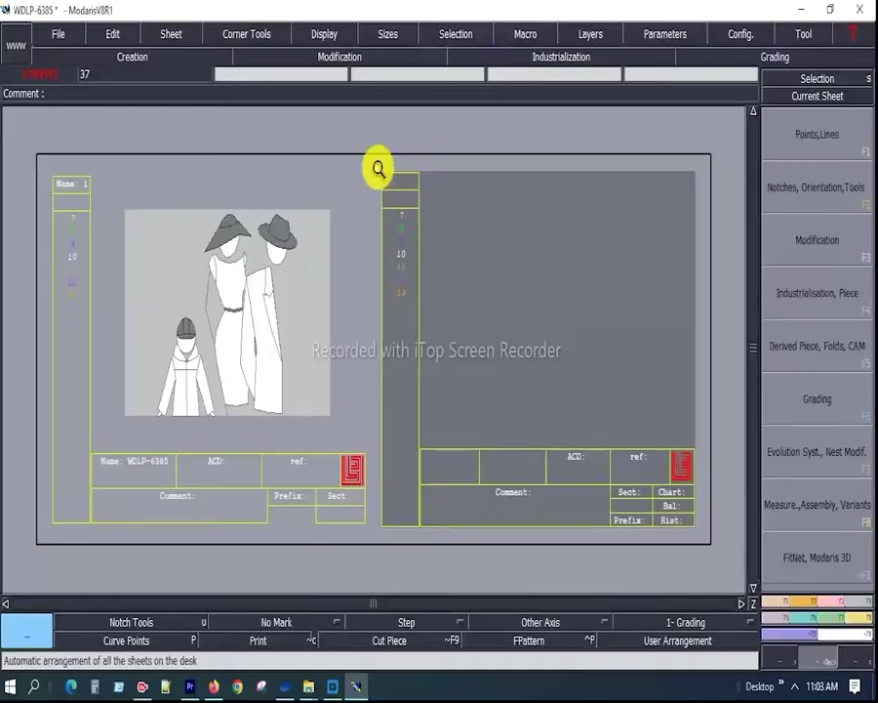
- Zoom in on the WDLP-6385 sheets, zoom back out, then switch to 5 section.txt in Notepad++
scroll(435, 338, "up", 3)
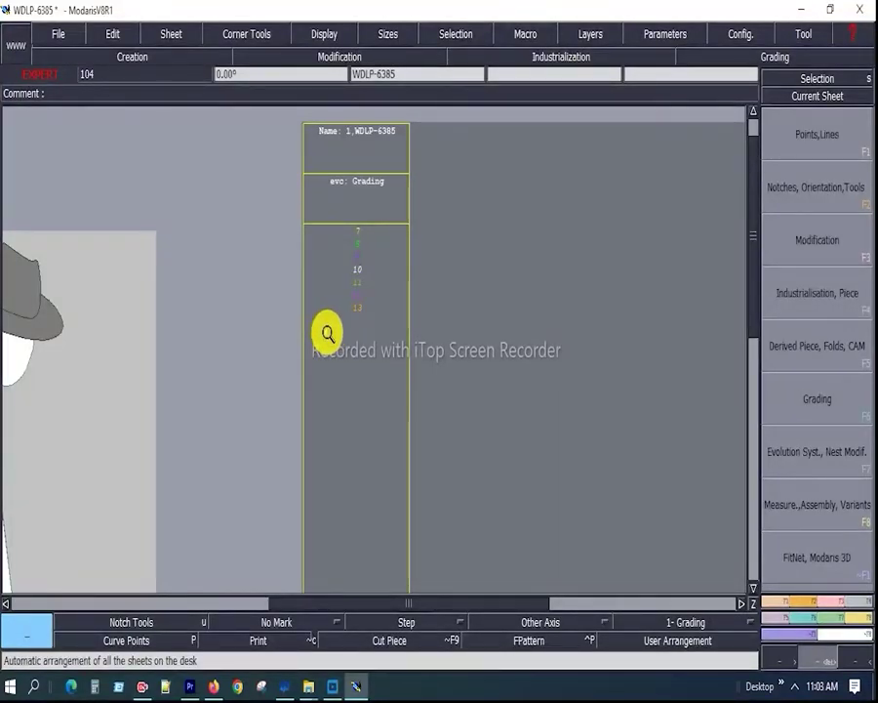
left_click(328, 334)
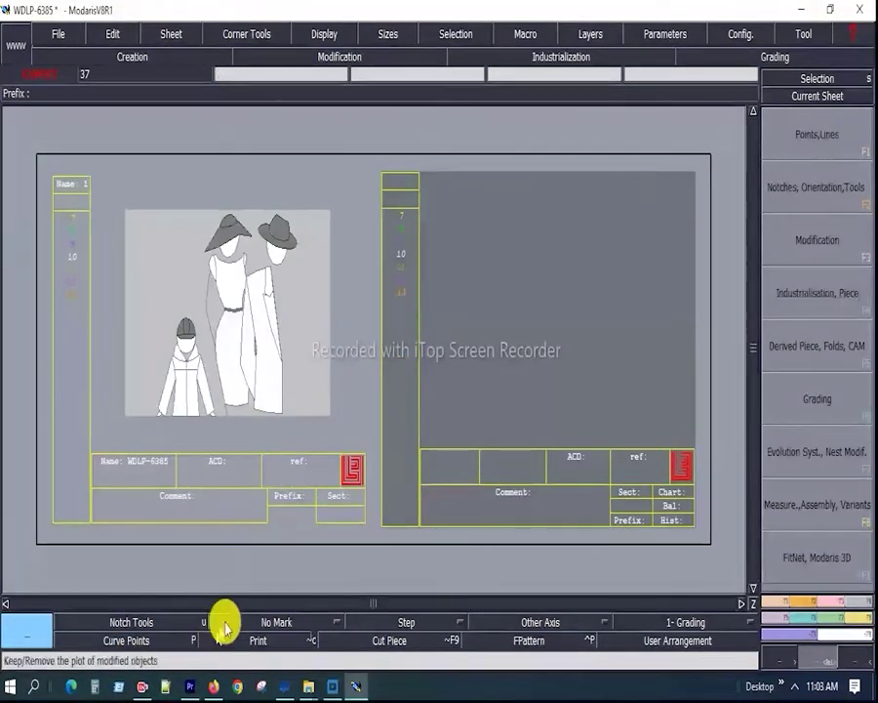
left_click(167, 686)
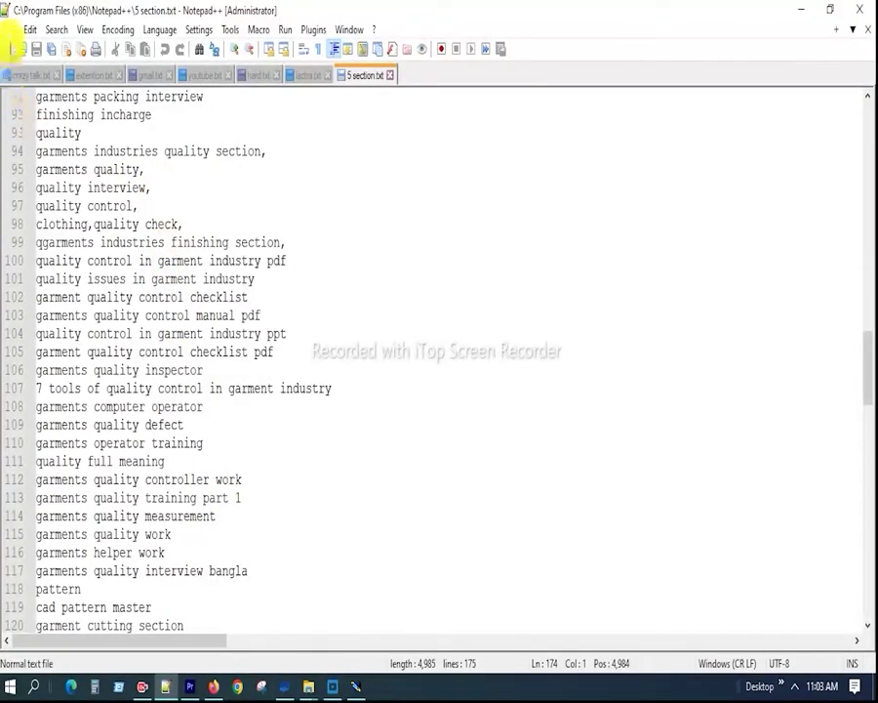
- Create a new Notepad++ document with 'Alpha' on line 1 and an empty line below
left_click(9, 29)
left_click(29, 51)
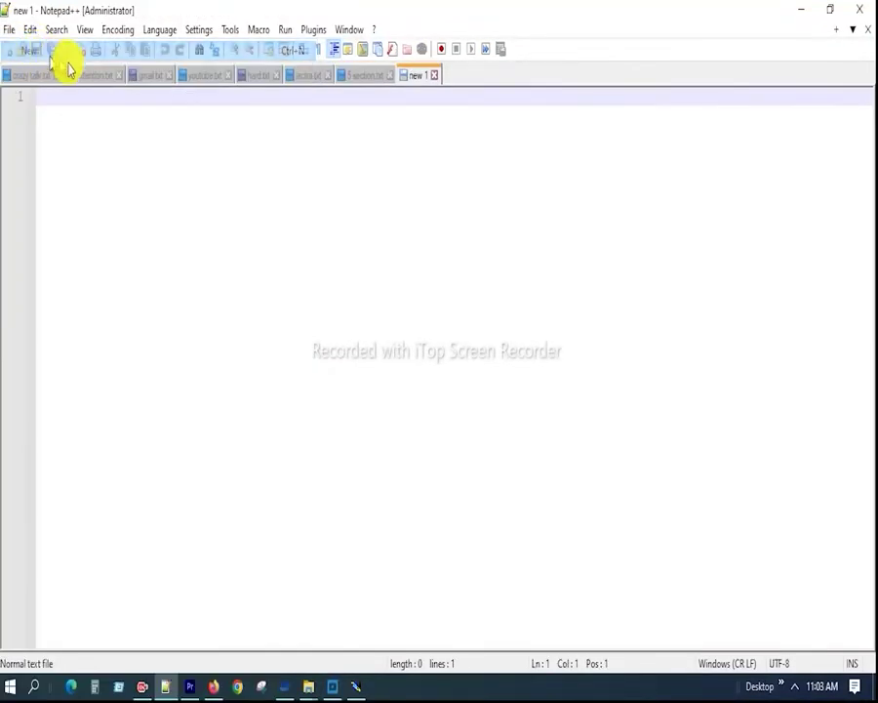
left_click(336, 239)
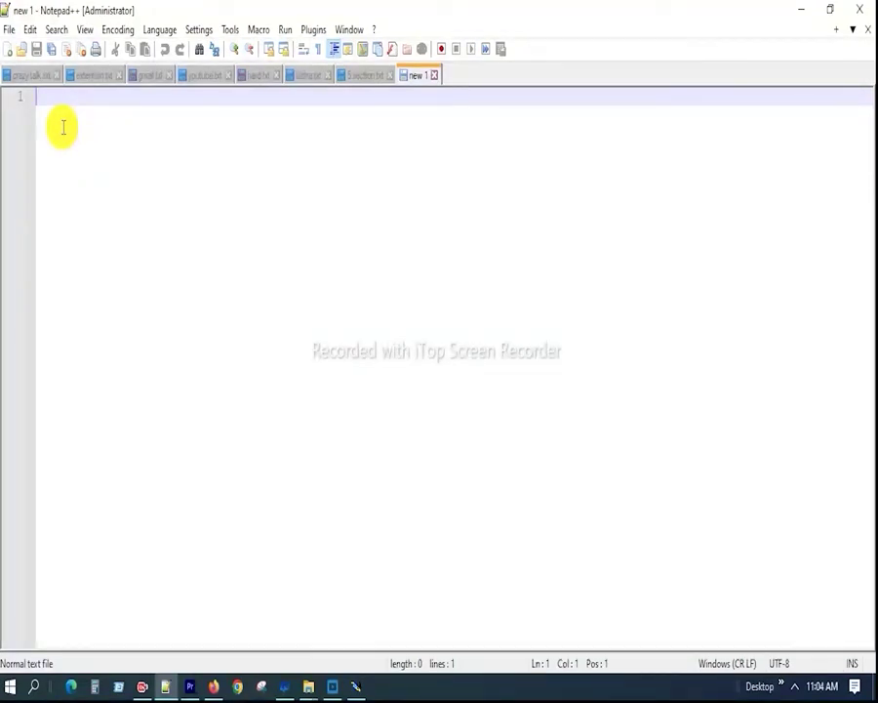
type("Alpha")
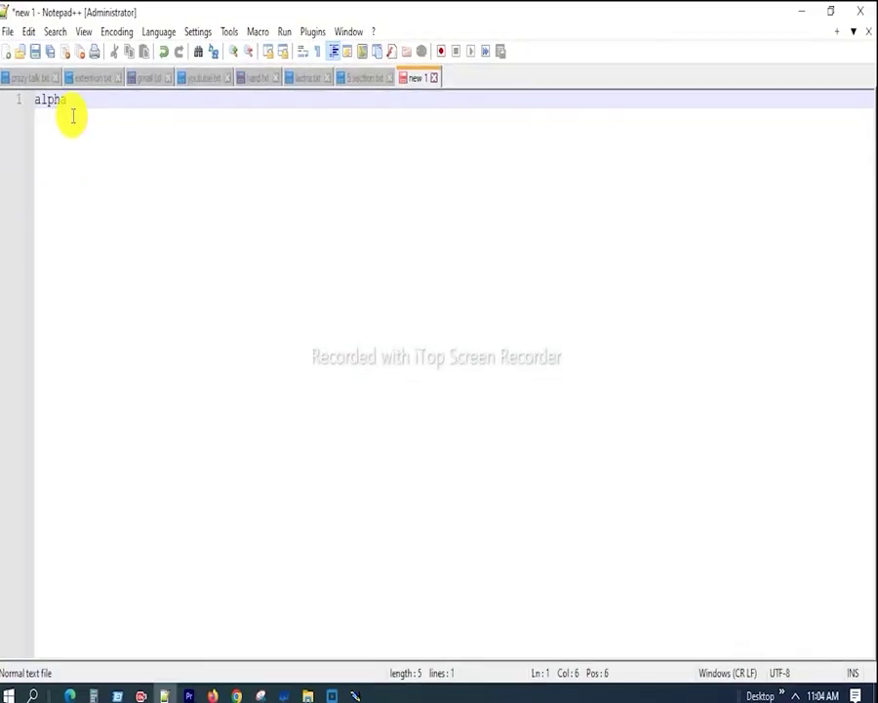
left_click(71, 103)
left_click_drag(70, 102, 23, 98)
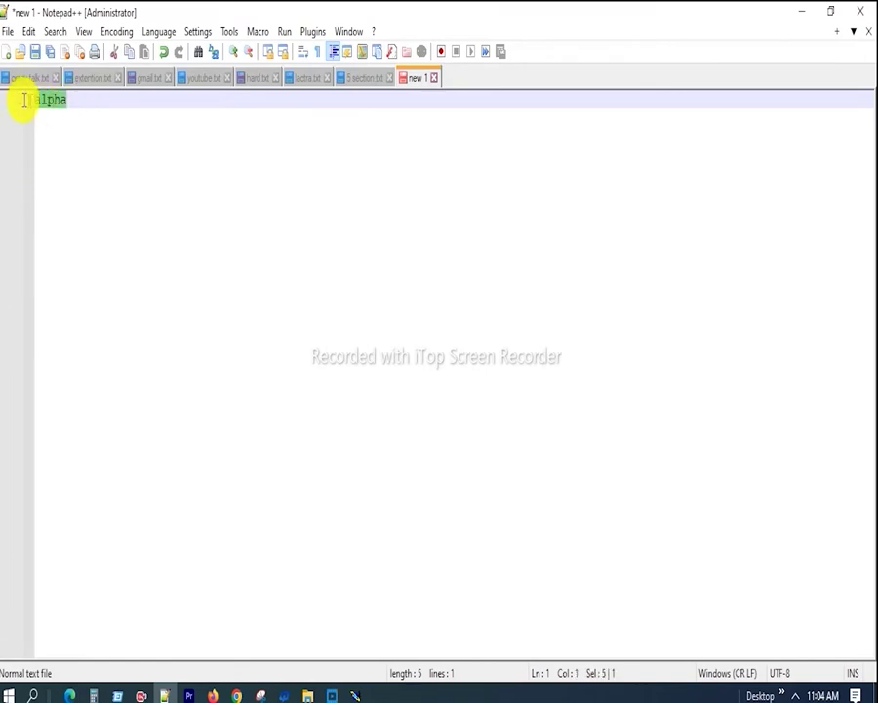
left_click(77, 97)
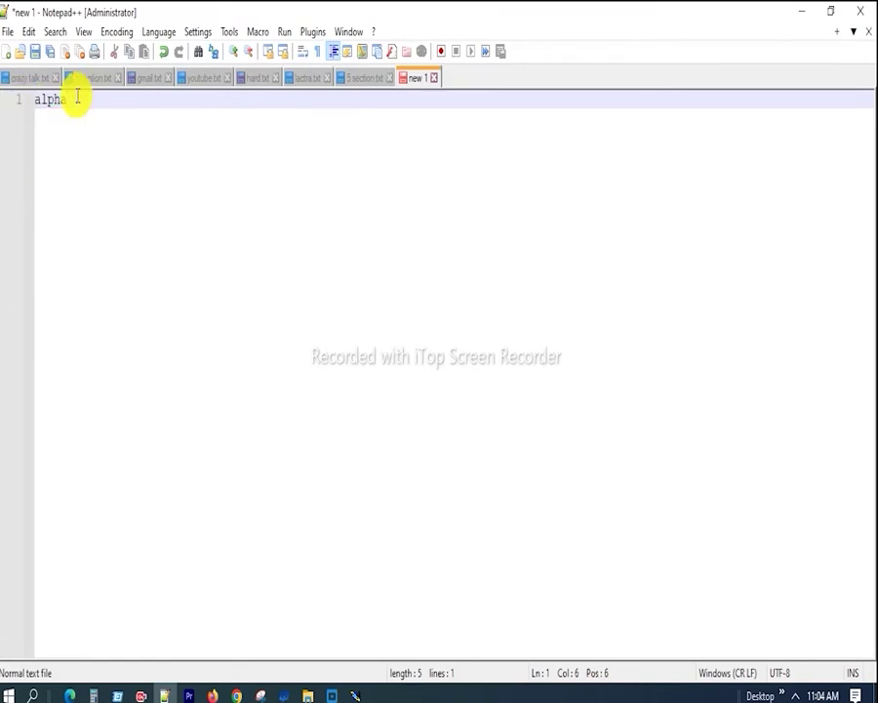
key("Return")
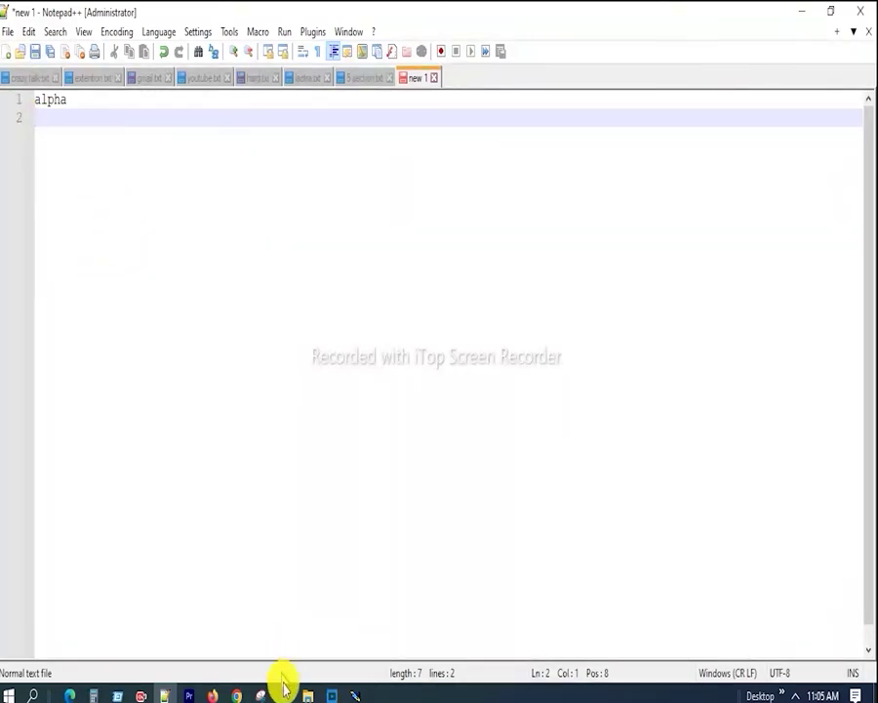
left_click(332, 689)
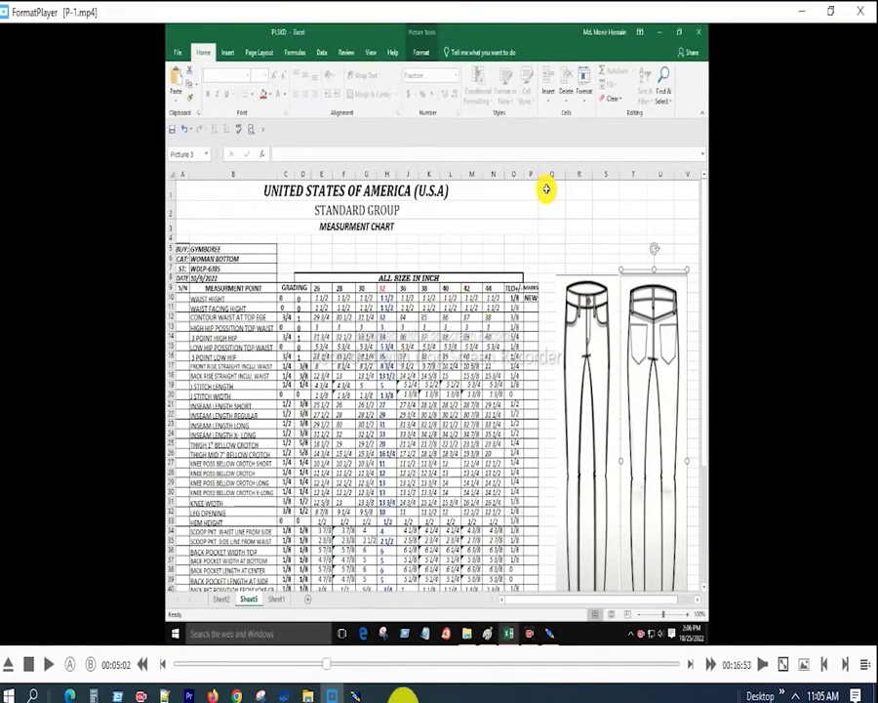
mouse_move(356, 695)
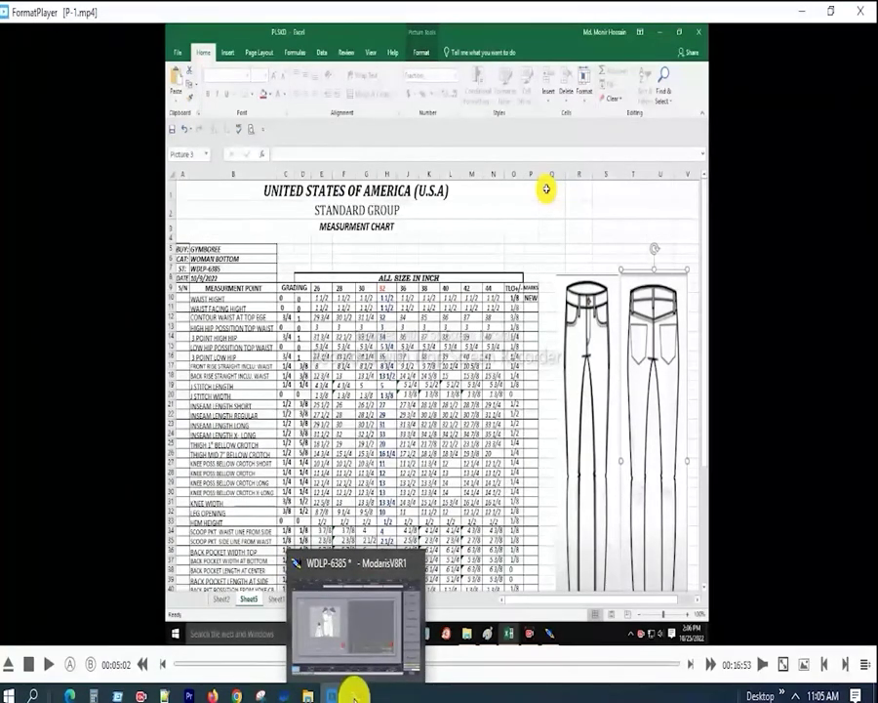
left_click(162, 694)
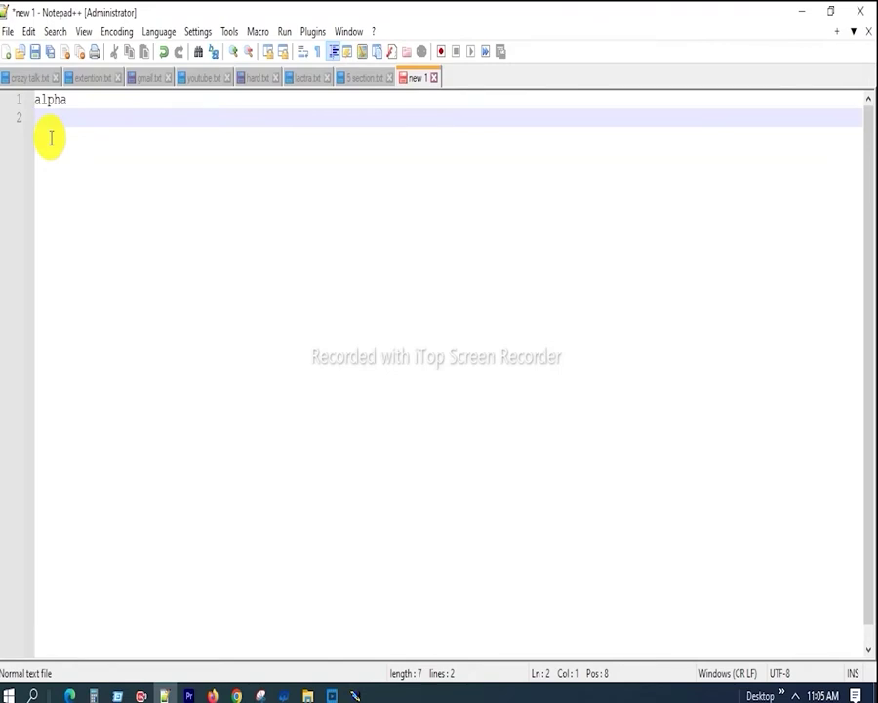
- Type sizes 26, 28, 30, 32, 36, 38, 40, 42, 44 one per line, fixing a stray character
type("2n")
type("8")
key("Return")
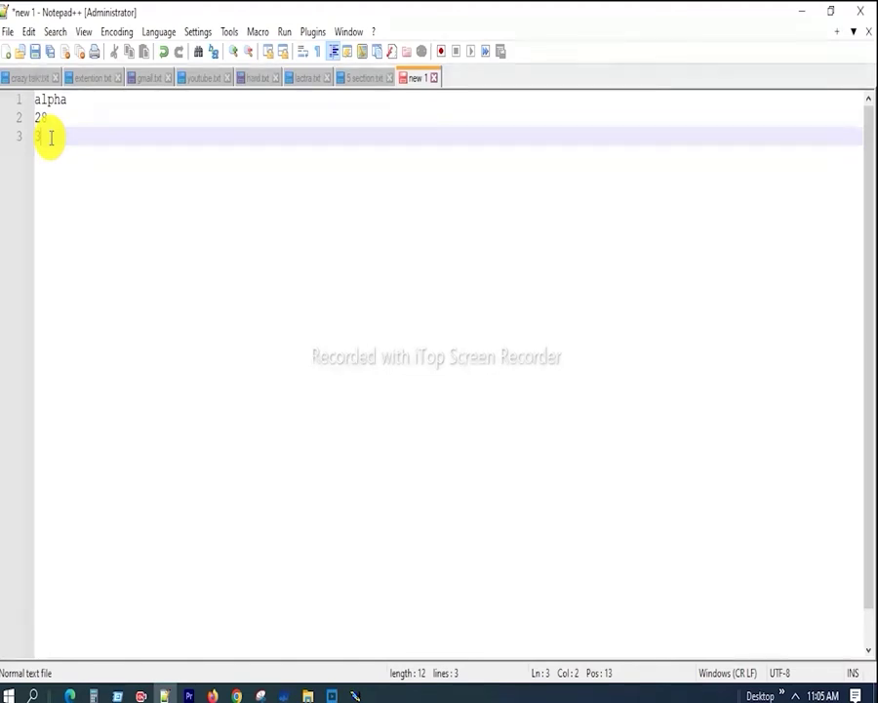
key("BackSpace")
key("BackSpace")
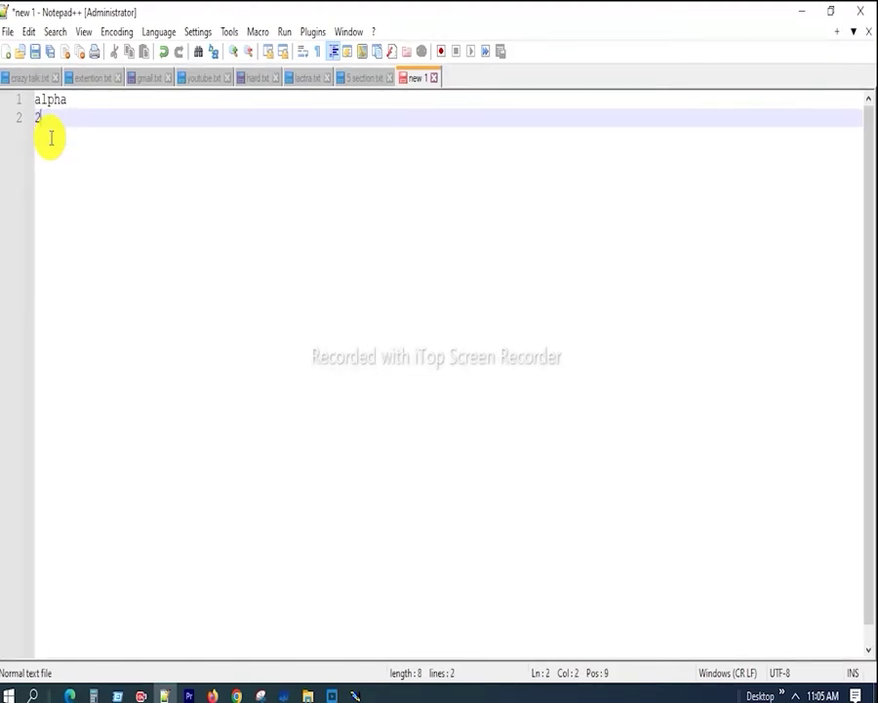
left_click(449, 117)
type("6")
key("Return")
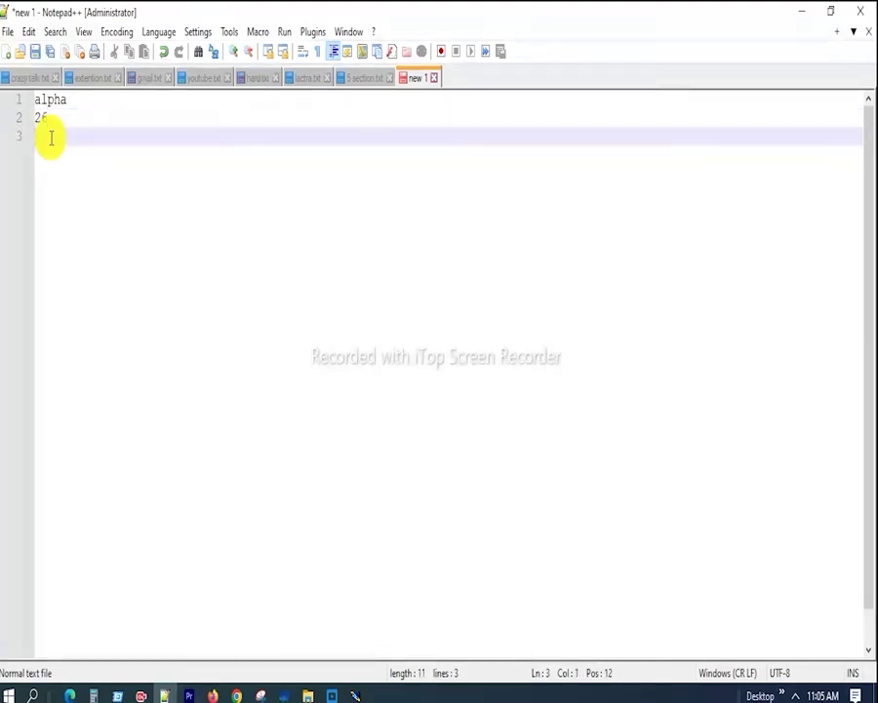
type("7")
key("Return")
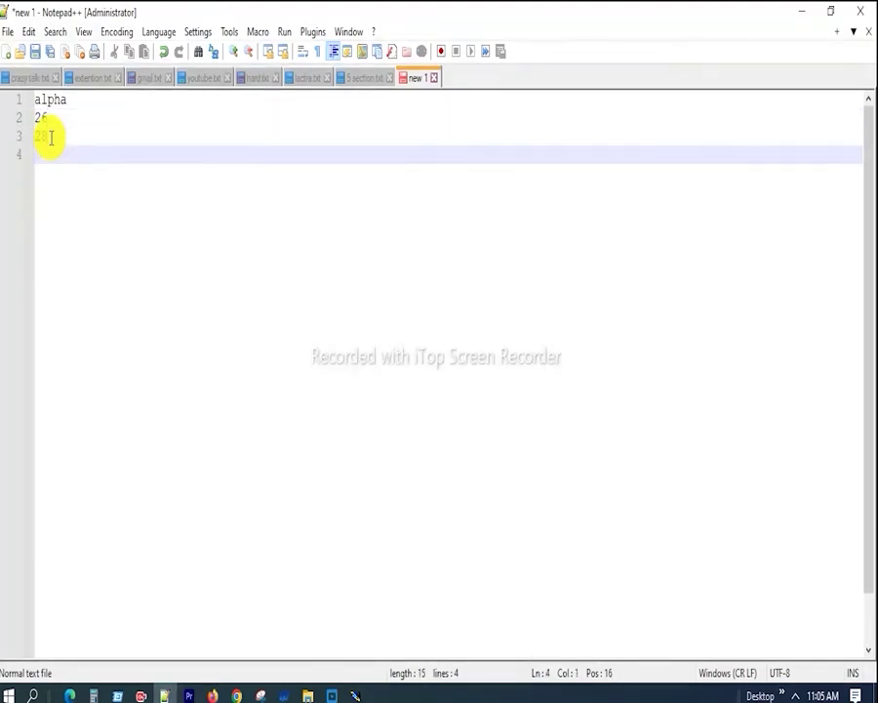
type("30")
key("Return")
type("32")
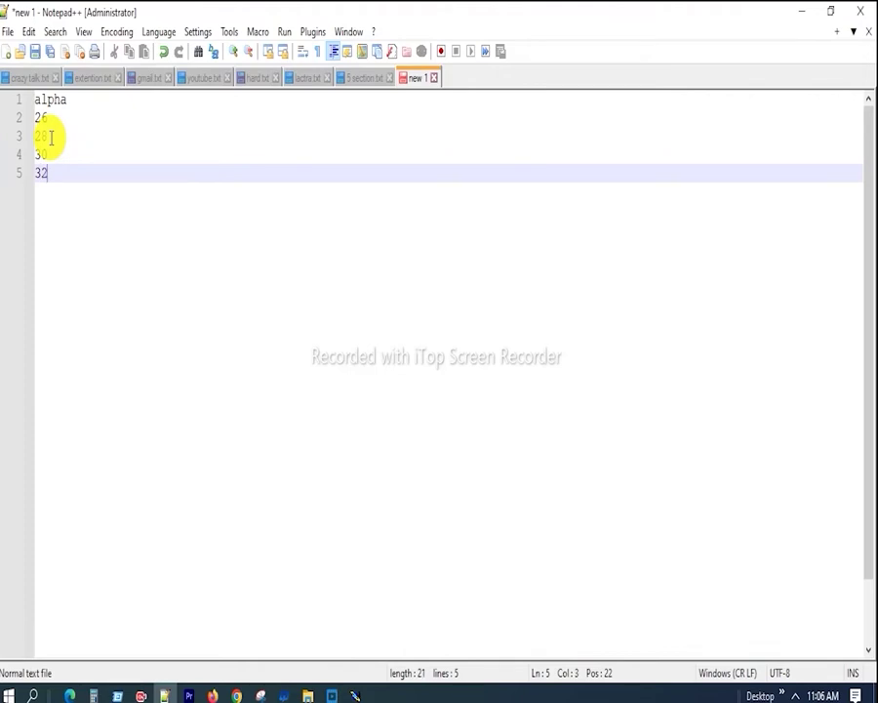
key("Return")
type("36")
key("Return")
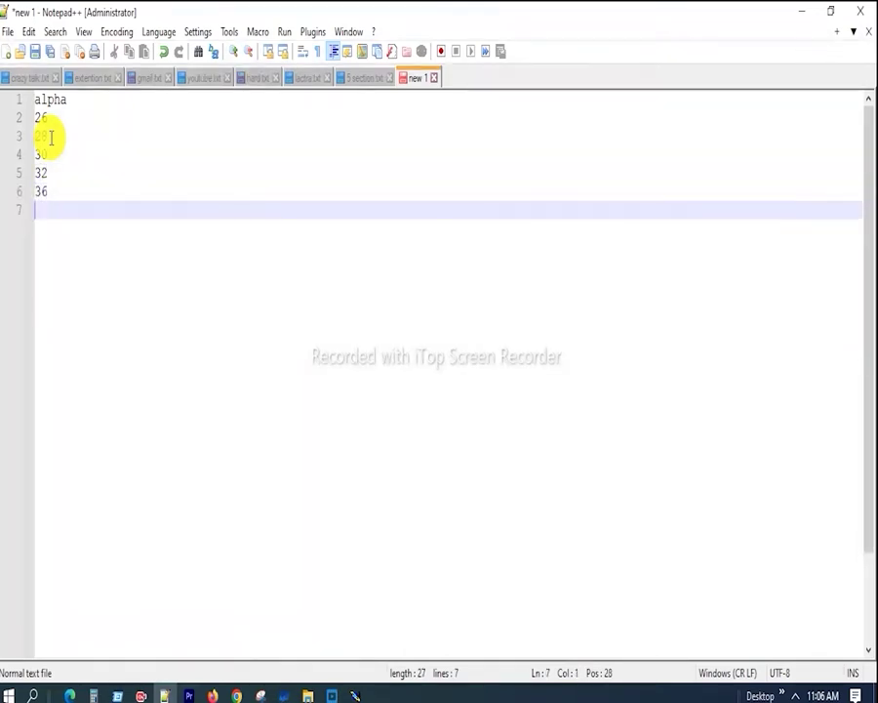
type("38")
key("Return")
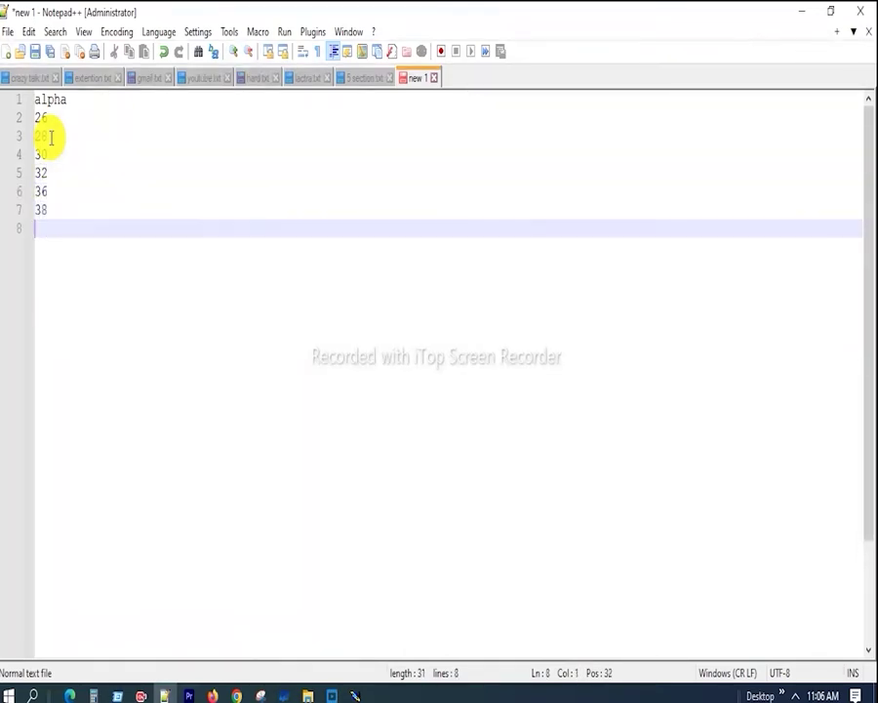
type("40")
key("Return")
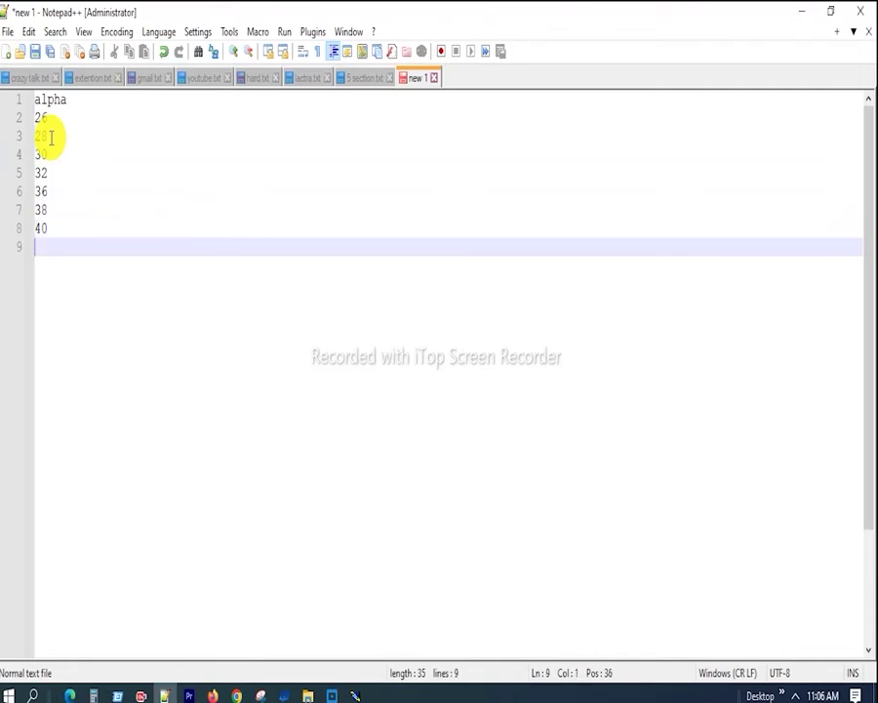
type("42")
key("Return")
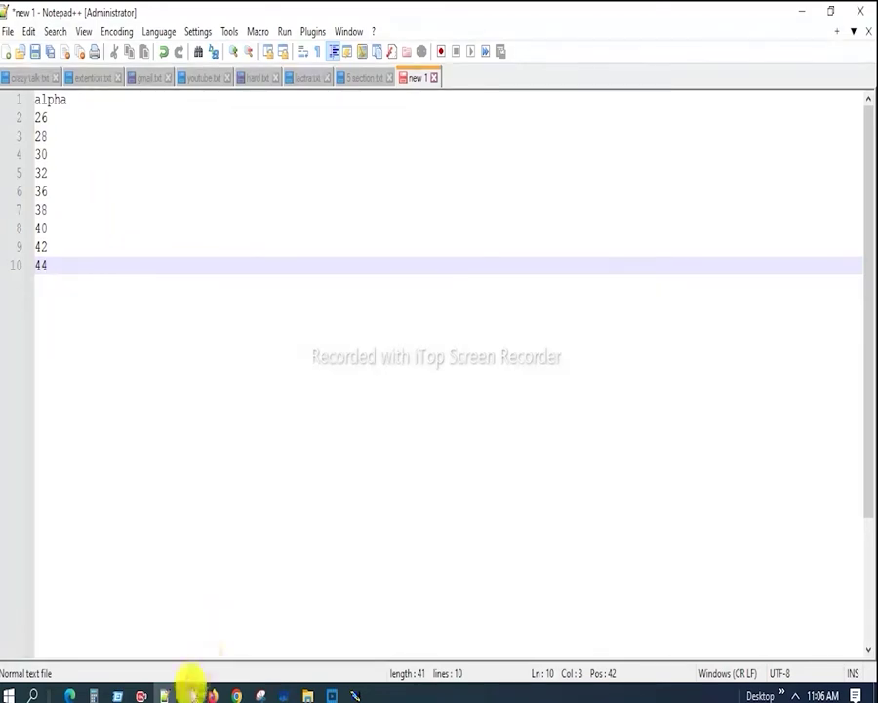
left_click(327, 694)
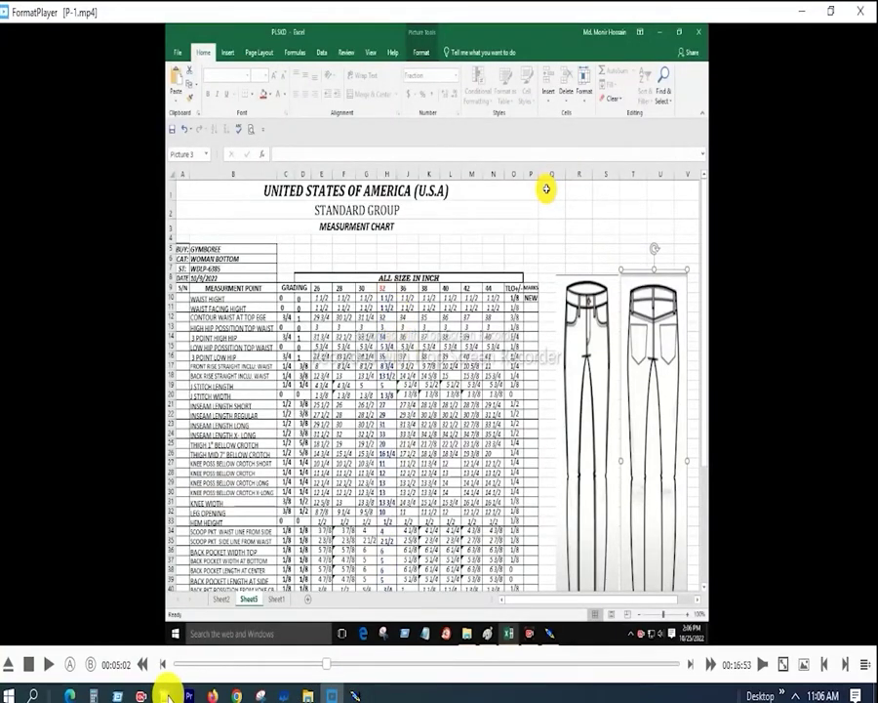
left_click(166, 695)
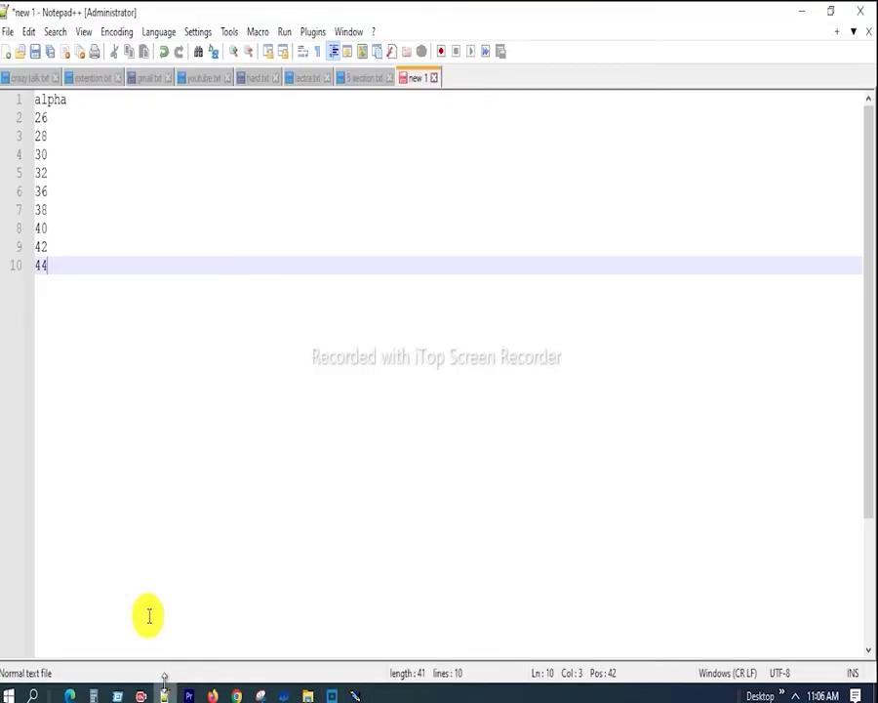
- Mark size 32 as the base with an asterisk so line 5 reads *32
left_click(37, 172)
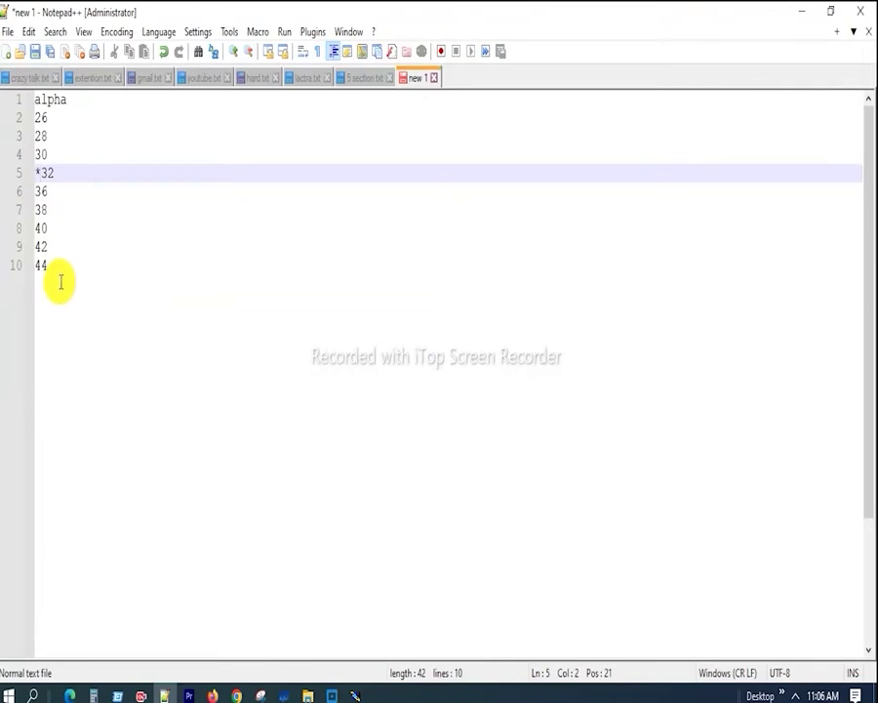
mouse_move(59, 275)
left_mouse_down()
mouse_move(36, 182)
mouse_move(31, 104)
left_mouse_up()
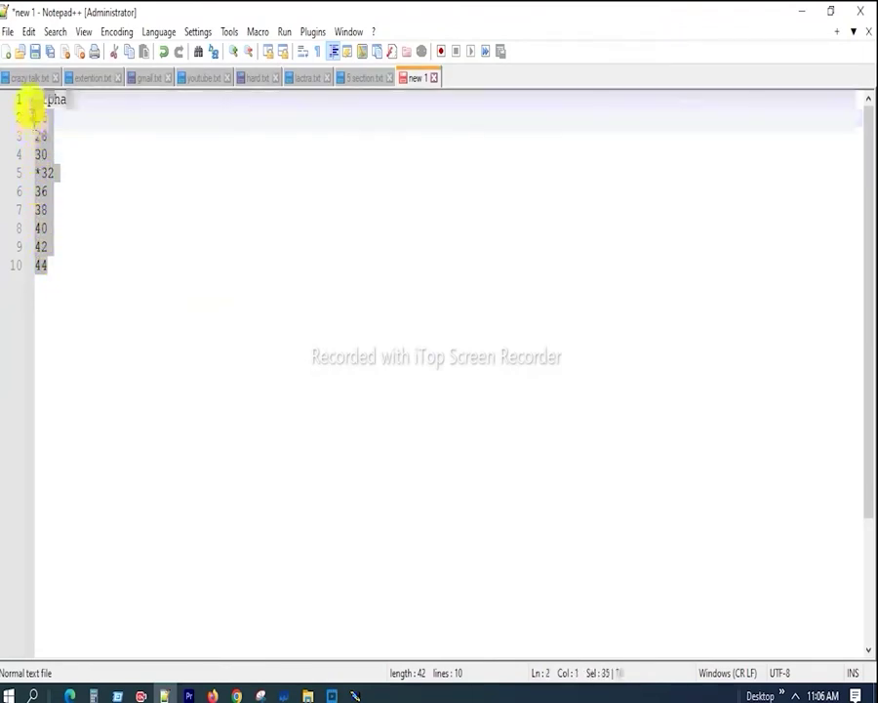
left_click(73, 293)
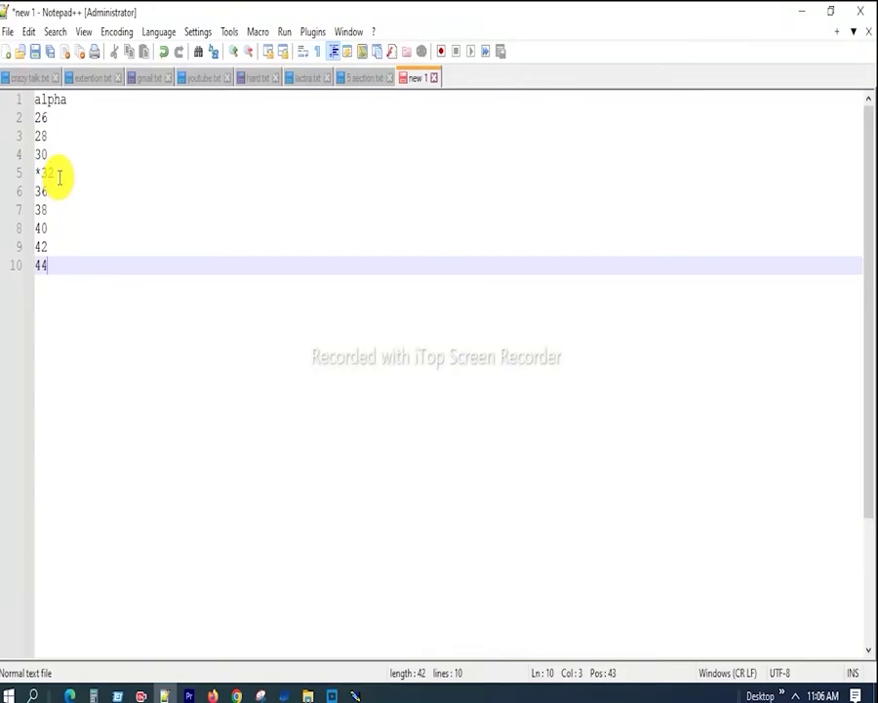
left_click_drag(54, 174, 37, 174)
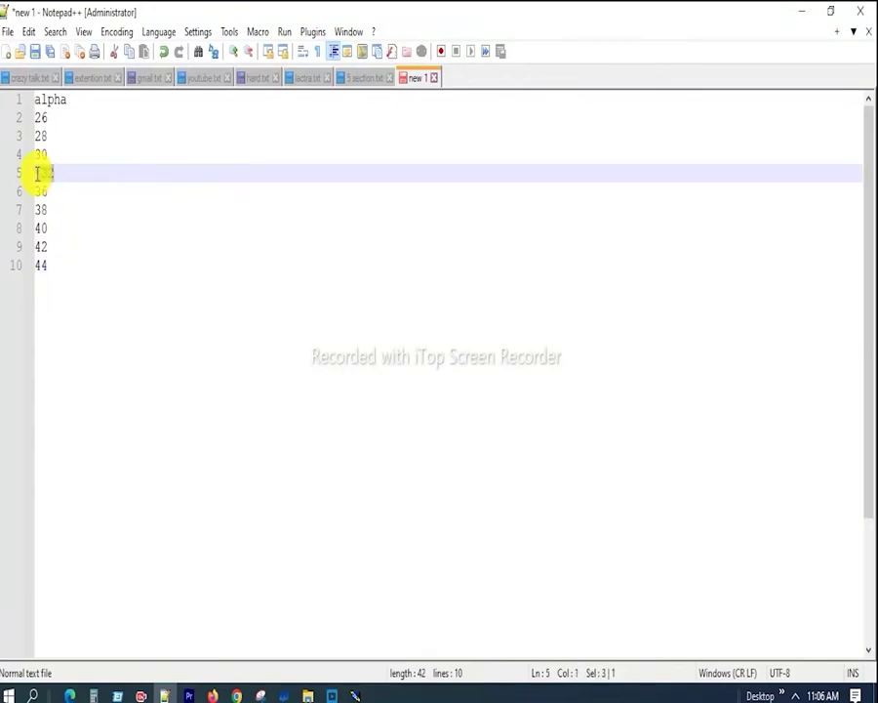
left_click(82, 245)
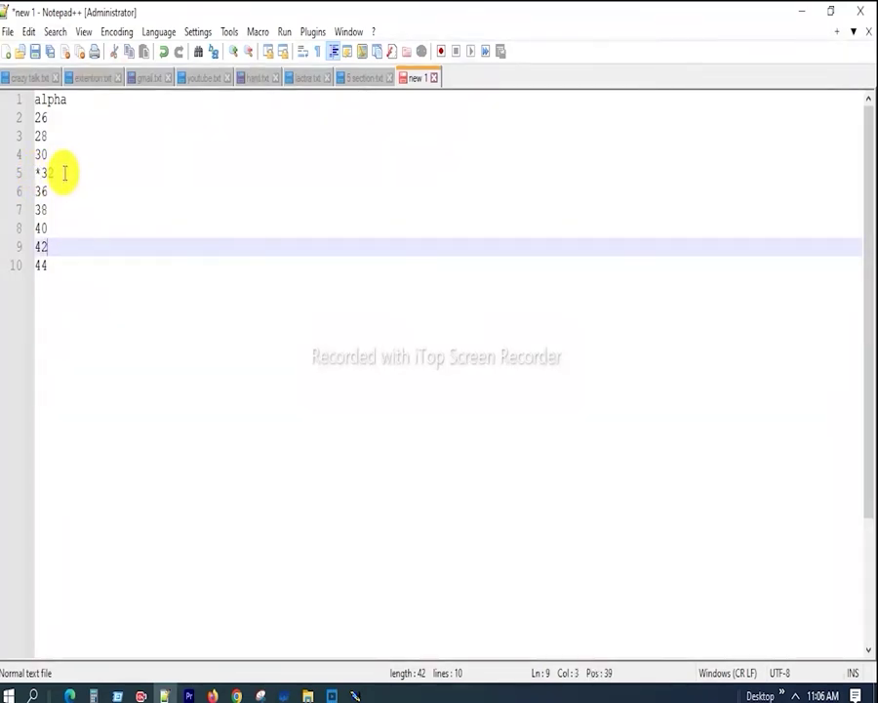
left_click_drag(53, 172, 34, 171)
left_click(101, 313)
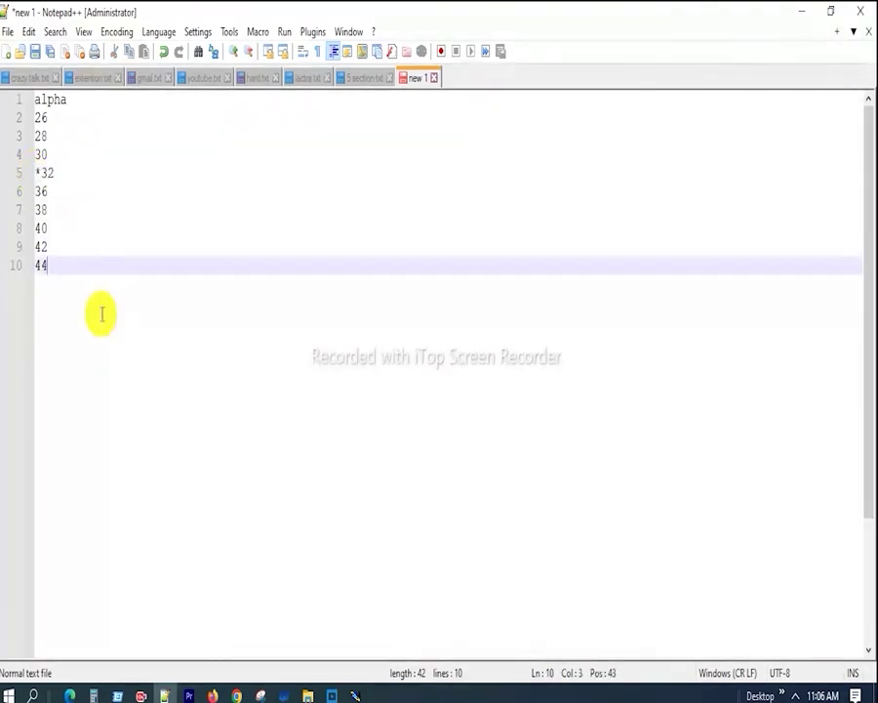
left_click(78, 372)
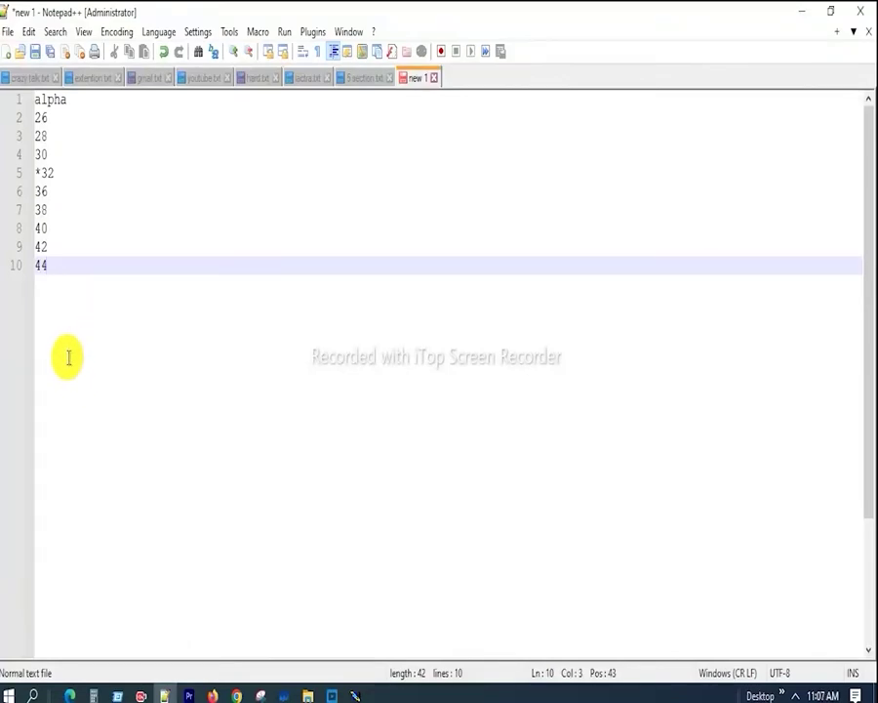
- Save the size list as 26=32=44, type All types, in Desktop\GYMBOREE\WOMAN BOTTOM
left_click(9, 34)
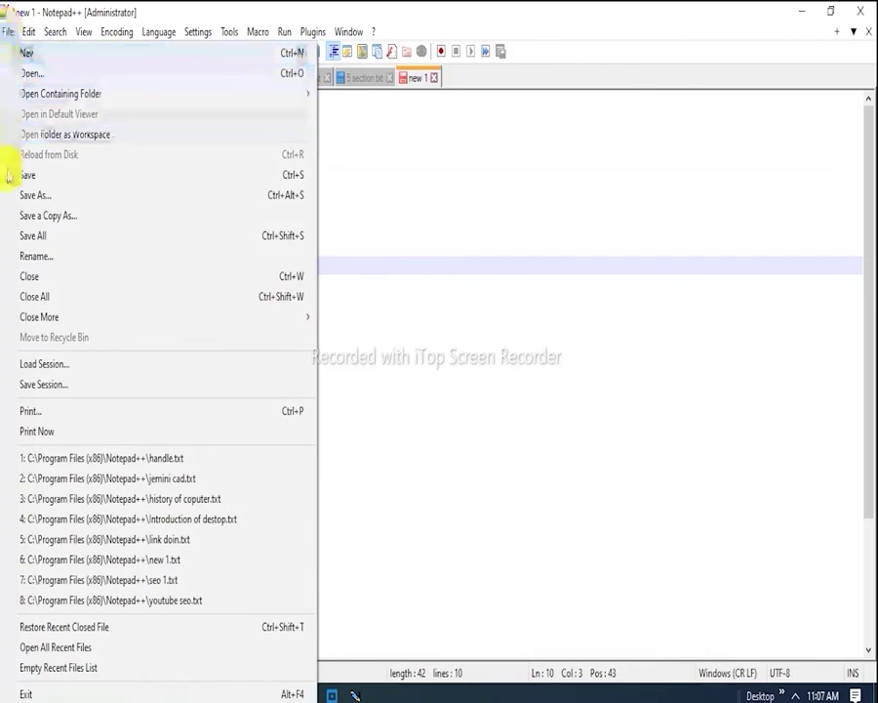
left_click(41, 198)
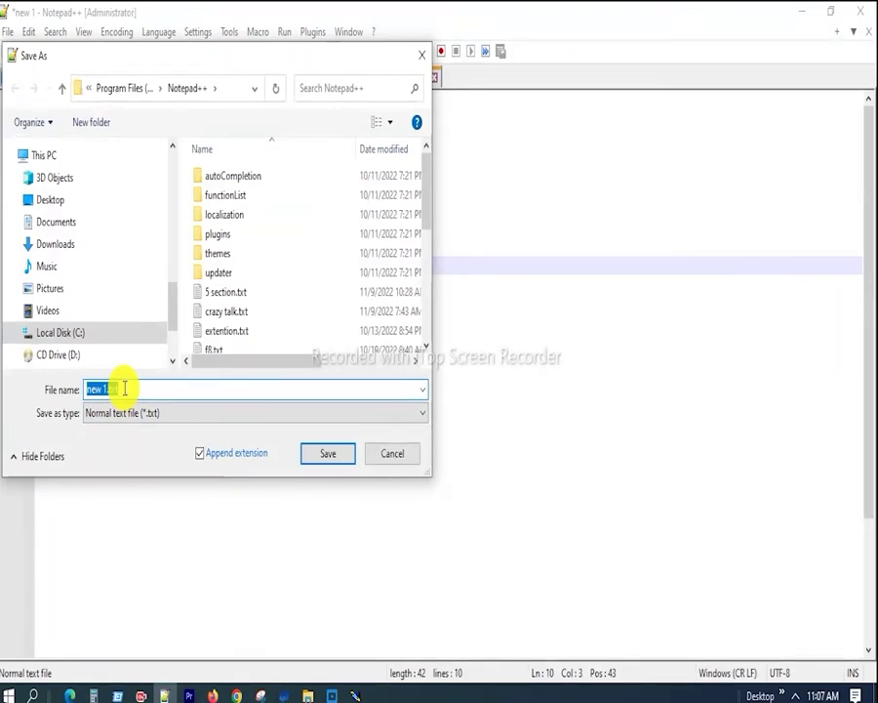
type("26")
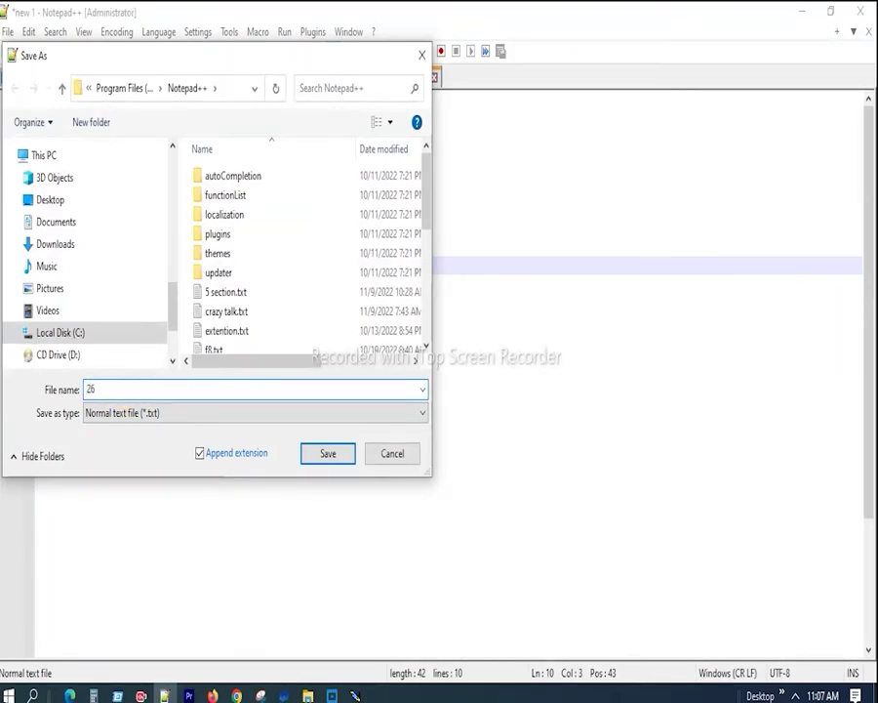
type("=32=44")
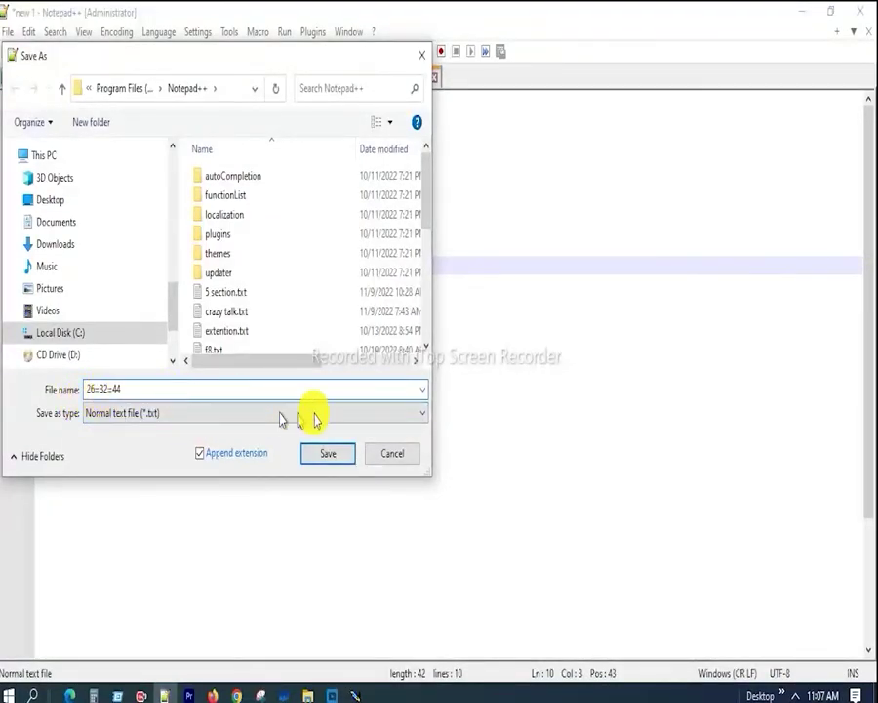
left_click(421, 413)
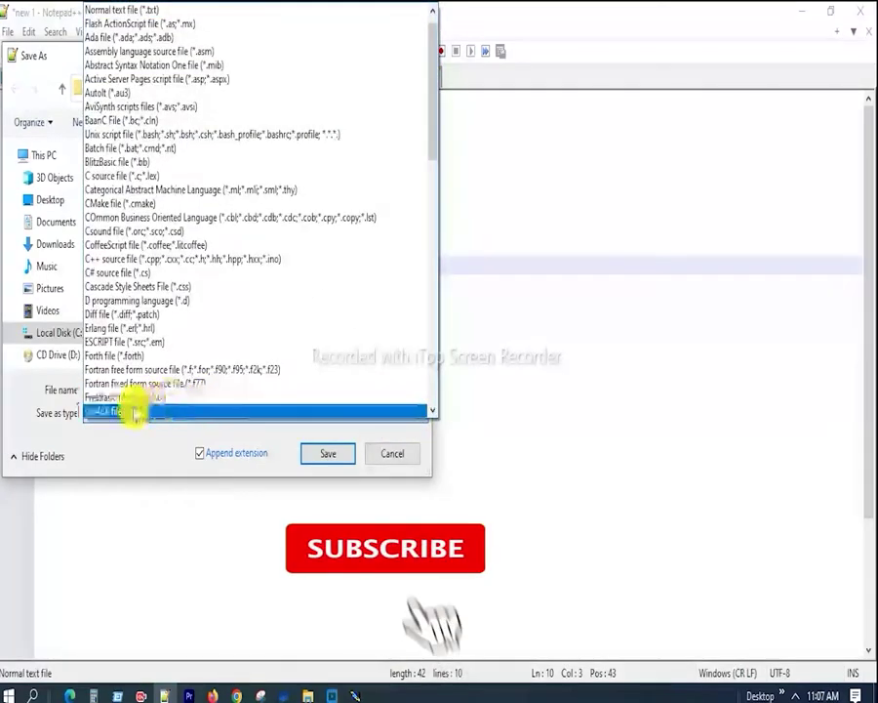
scroll(100, 327, "up", 1)
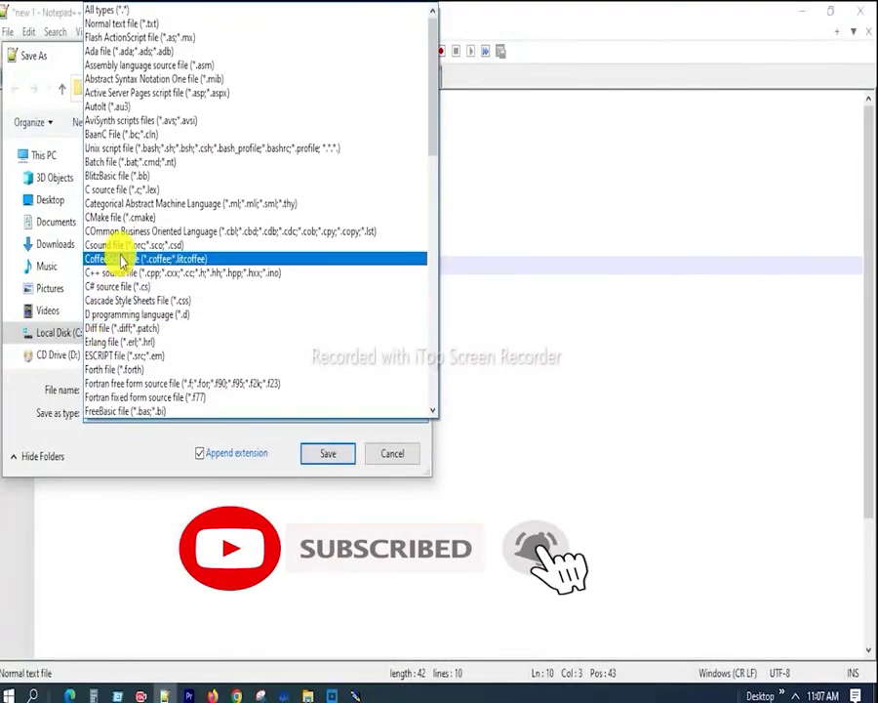
left_click(109, 12)
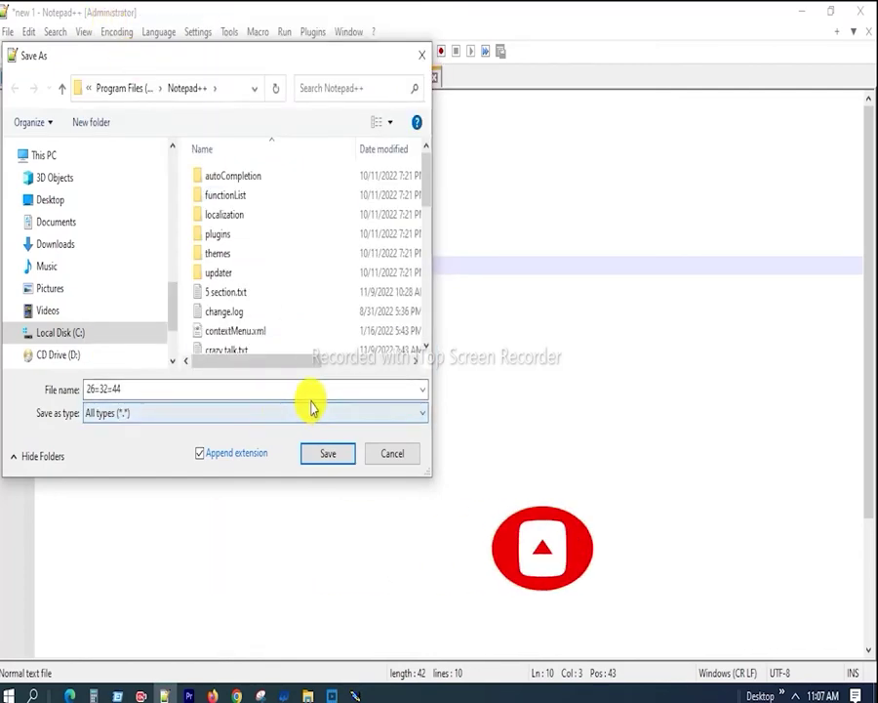
left_click(145, 389)
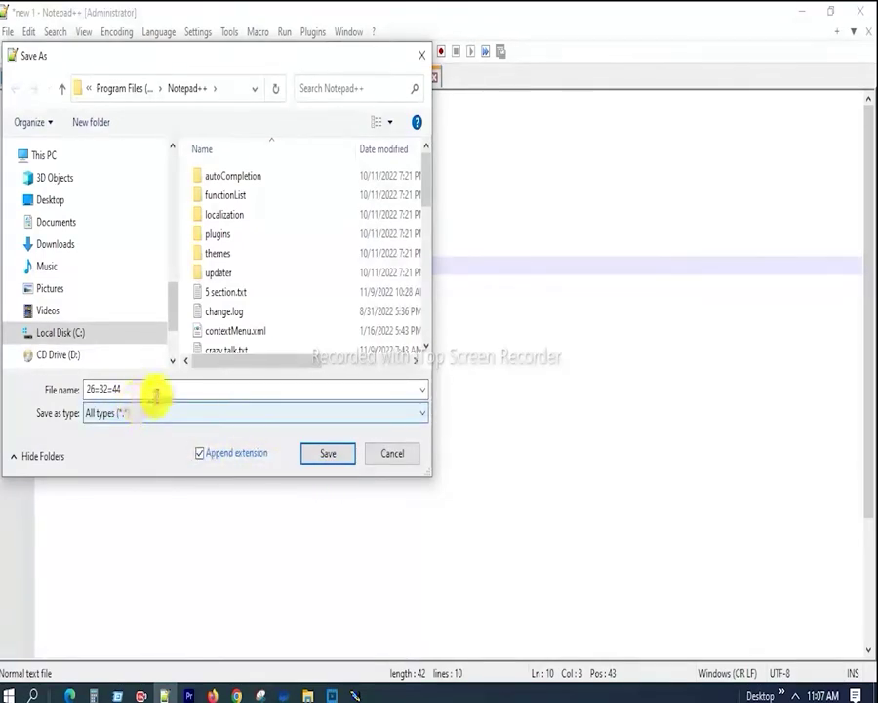
left_click(58, 200)
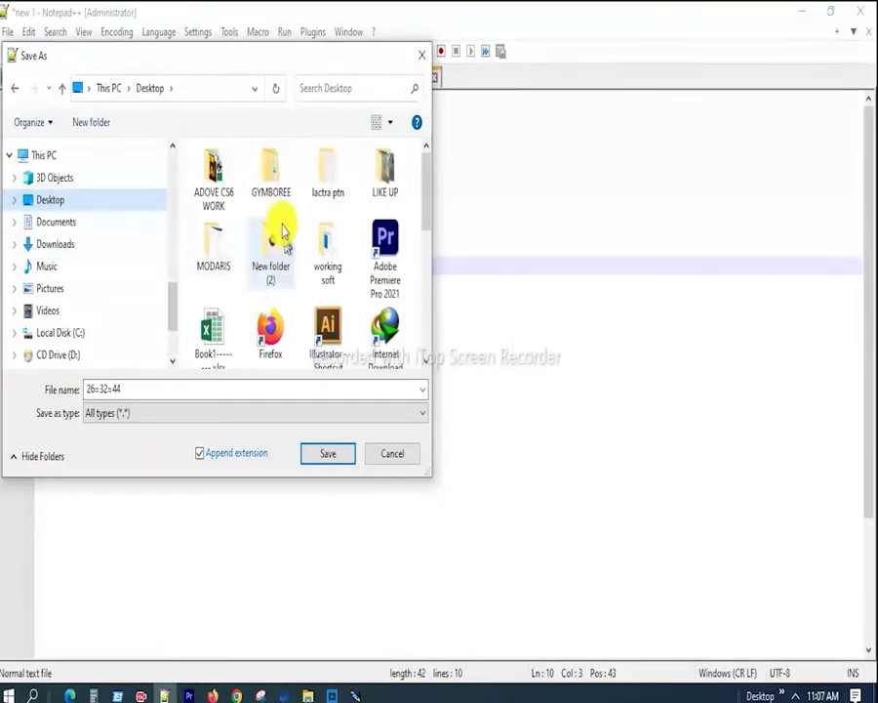
double_click(273, 173)
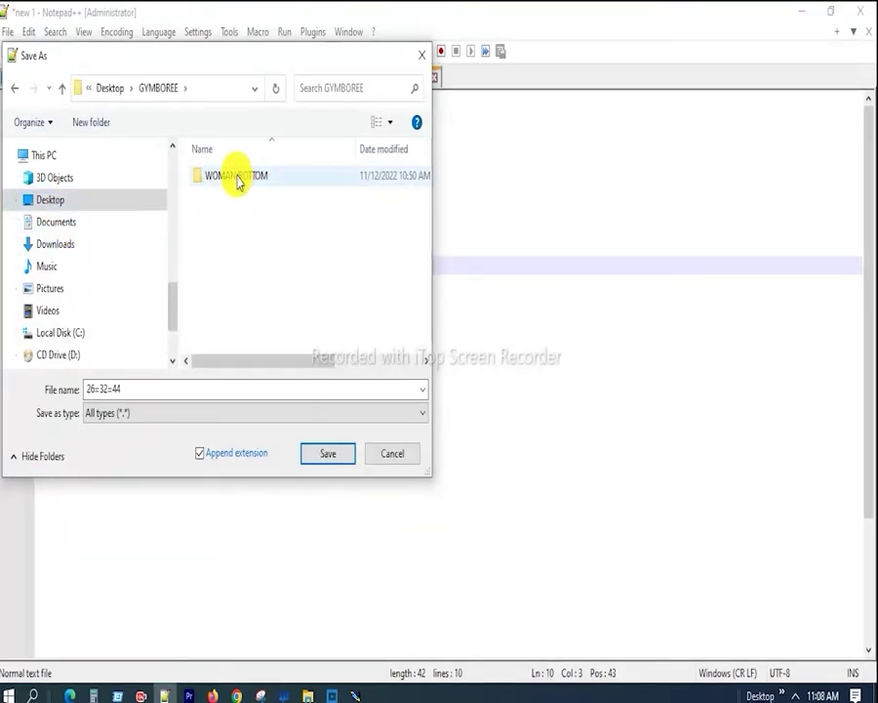
double_click(241, 181)
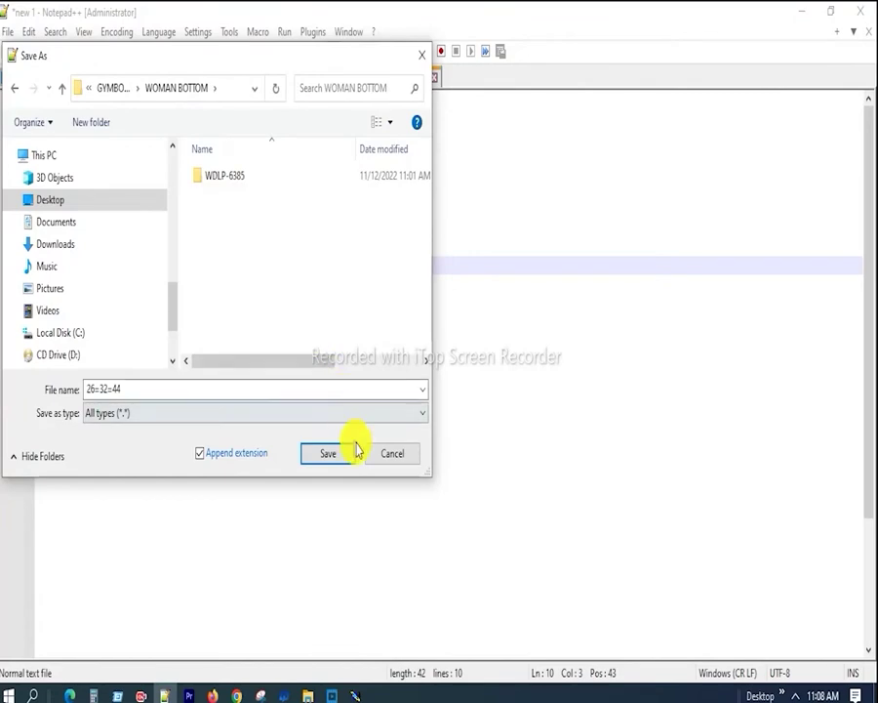
left_click(328, 459)
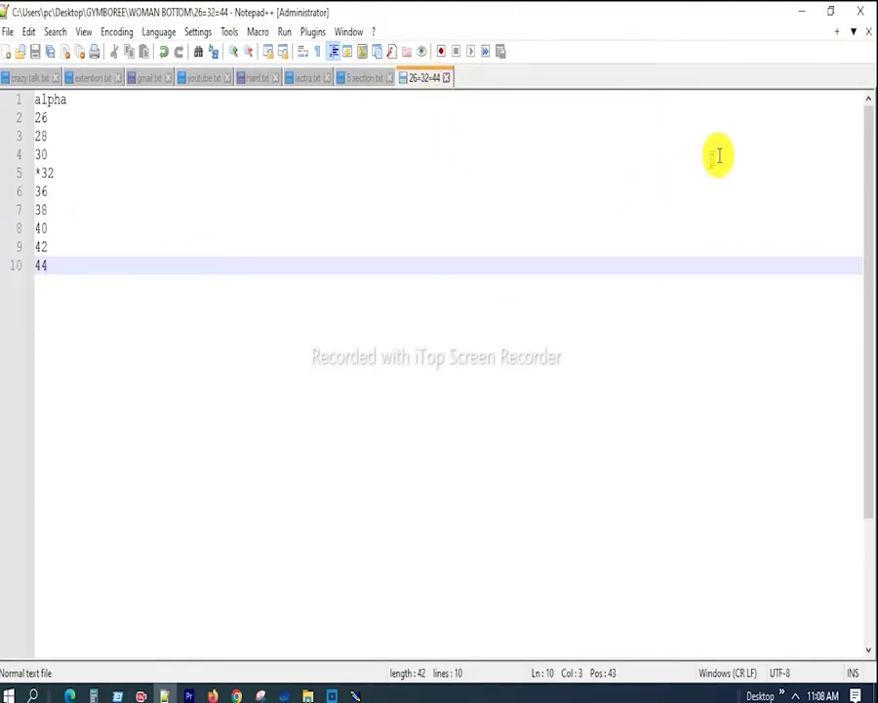
- Minimize Notepad++ to bring the FormatPlayer measurement chart video to the front
left_click(803, 13)
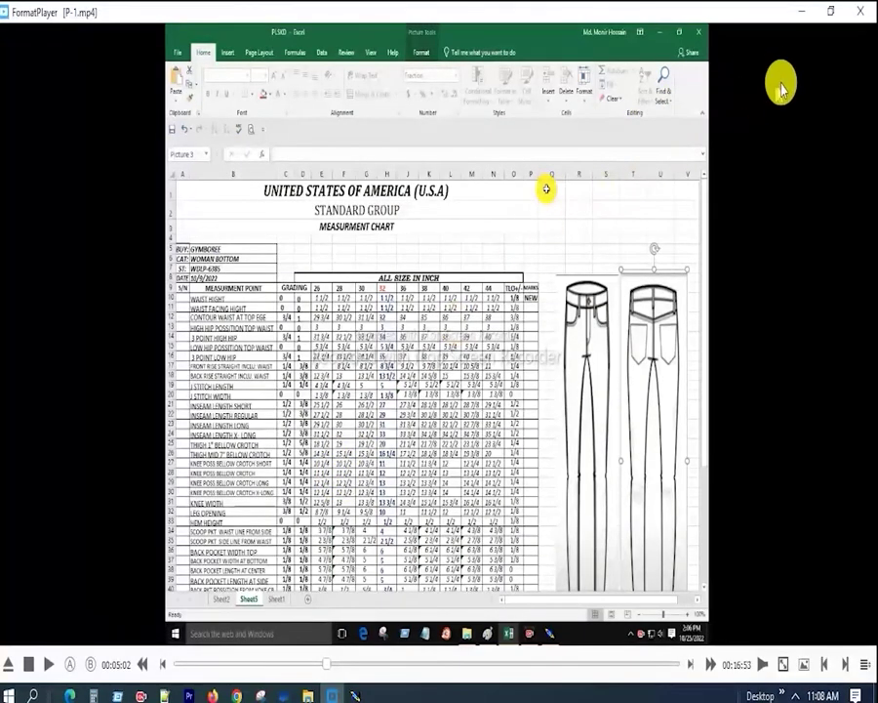
- Minimize FormatPlayer so the Modaris WDLP-6385 model is back in front
left_click(802, 12)
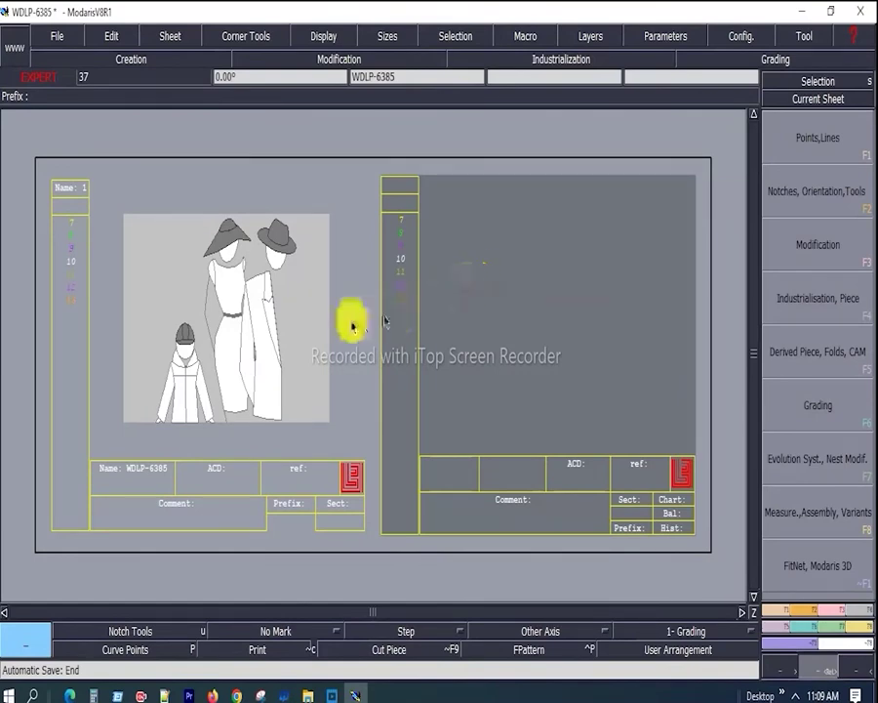
- Make the left figure sheet the only selected WDLP-6385 sheet, deselecting the right one
left_click(156, 276)
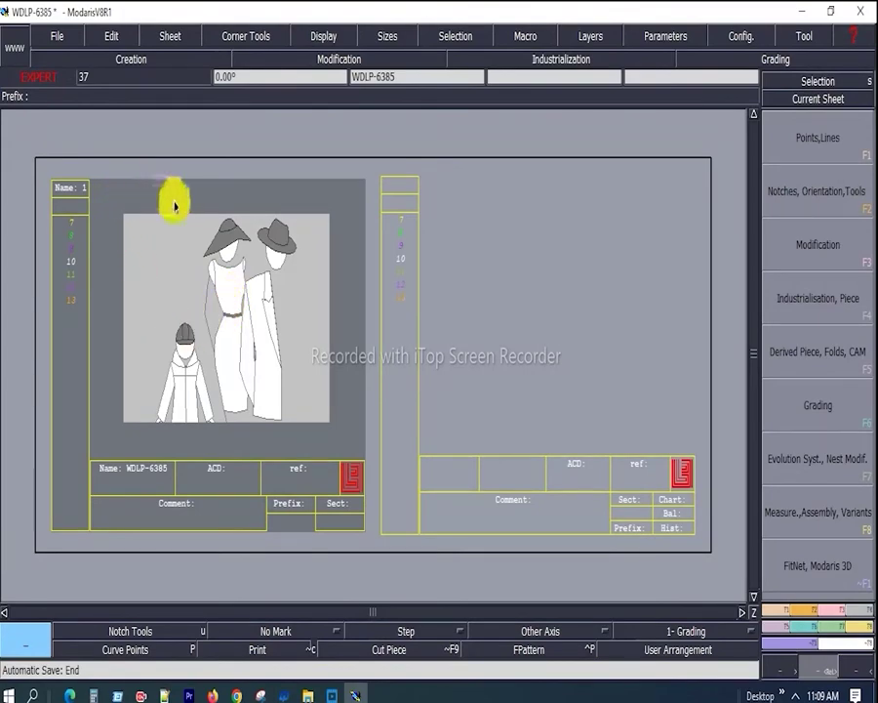
left_click(503, 276)
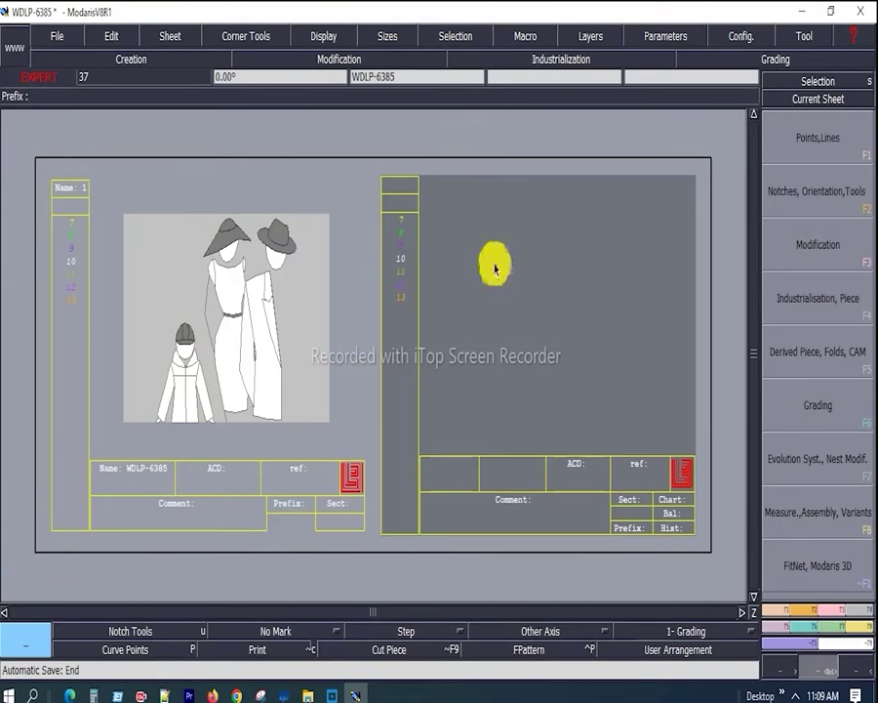
left_click(173, 282)
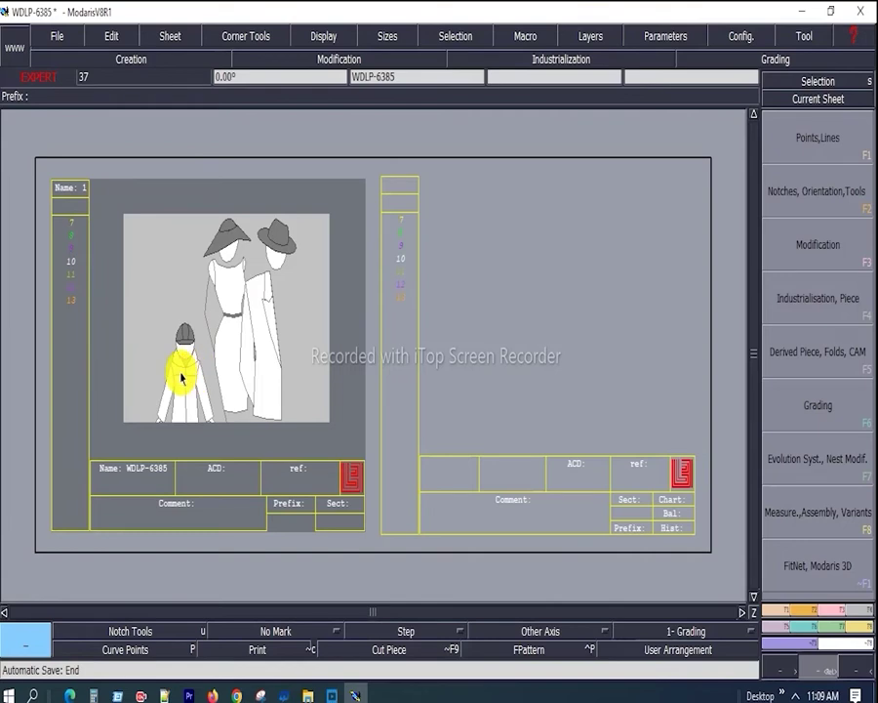
left_click(519, 315)
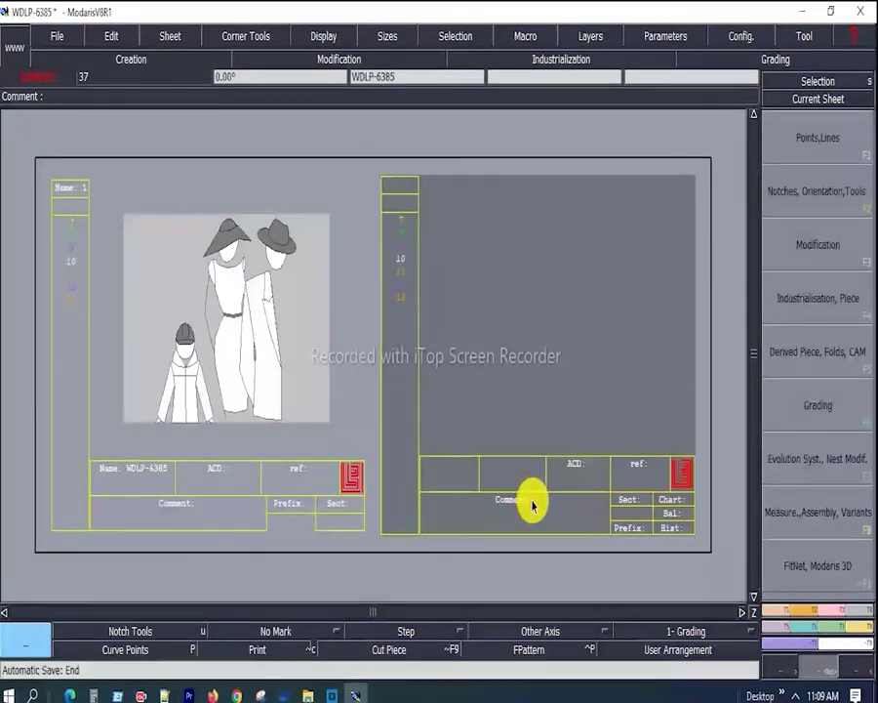
left_click(195, 327)
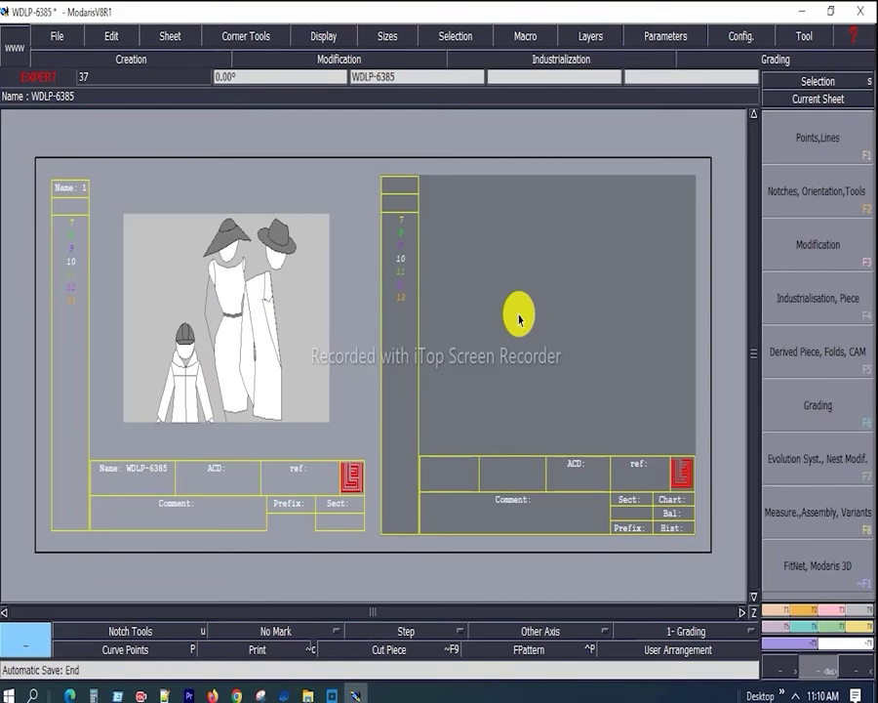
left_click(170, 36)
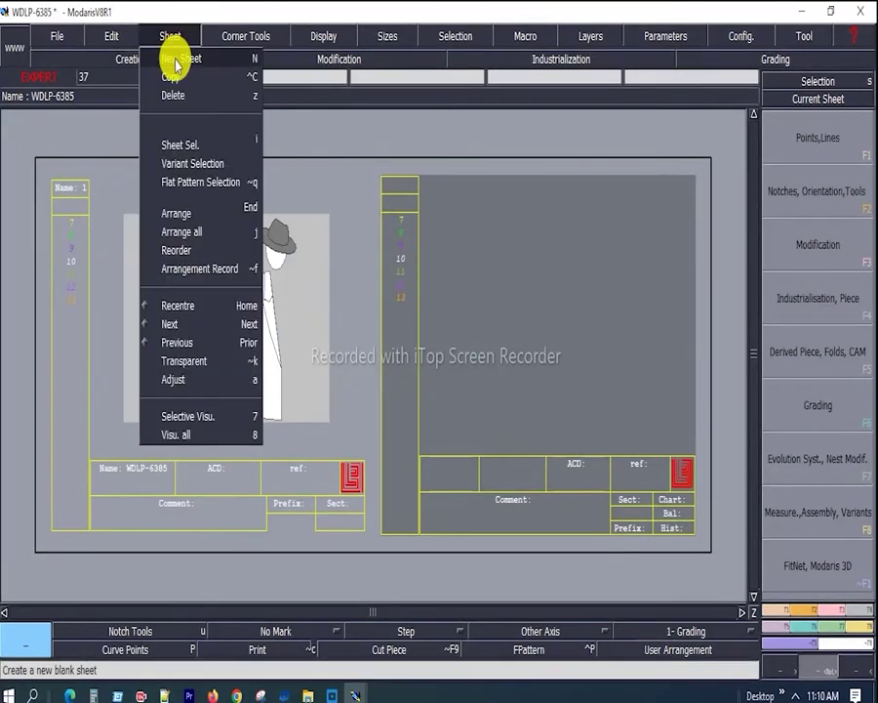
left_click(180, 144)
left_click(542, 406)
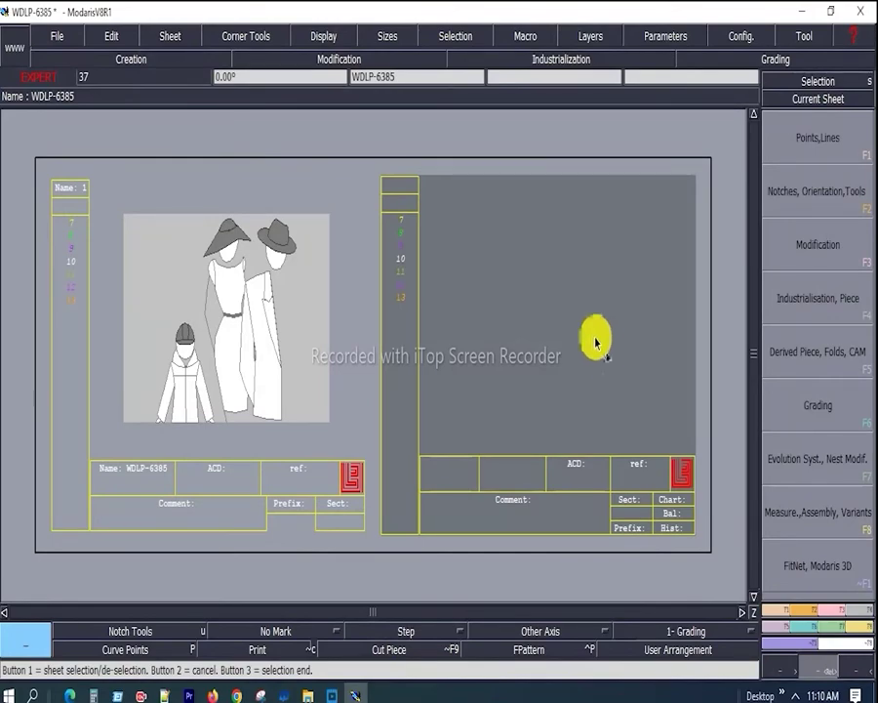
left_click(171, 280)
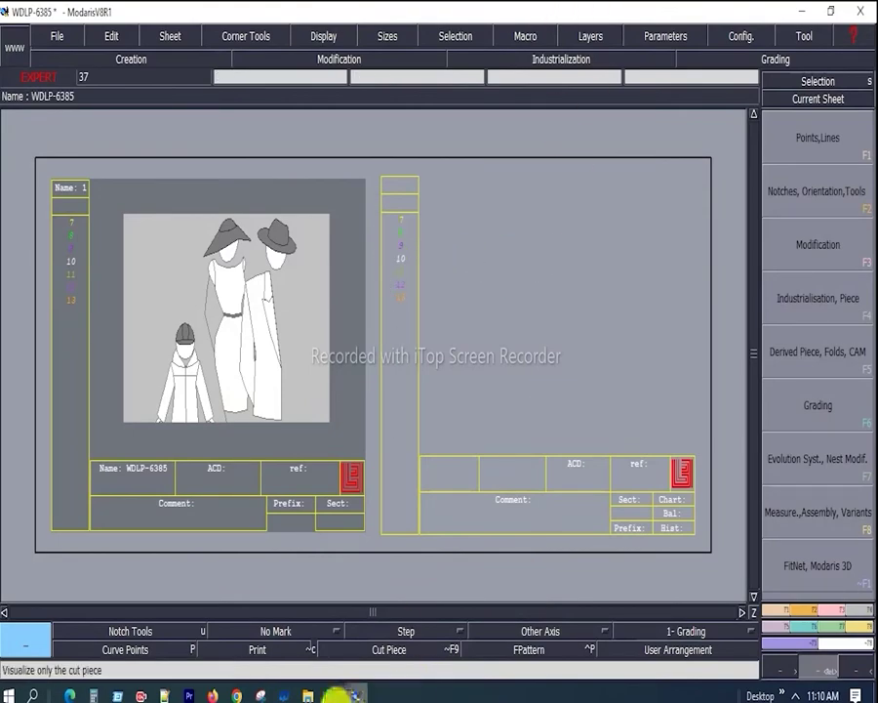
left_click(335, 691)
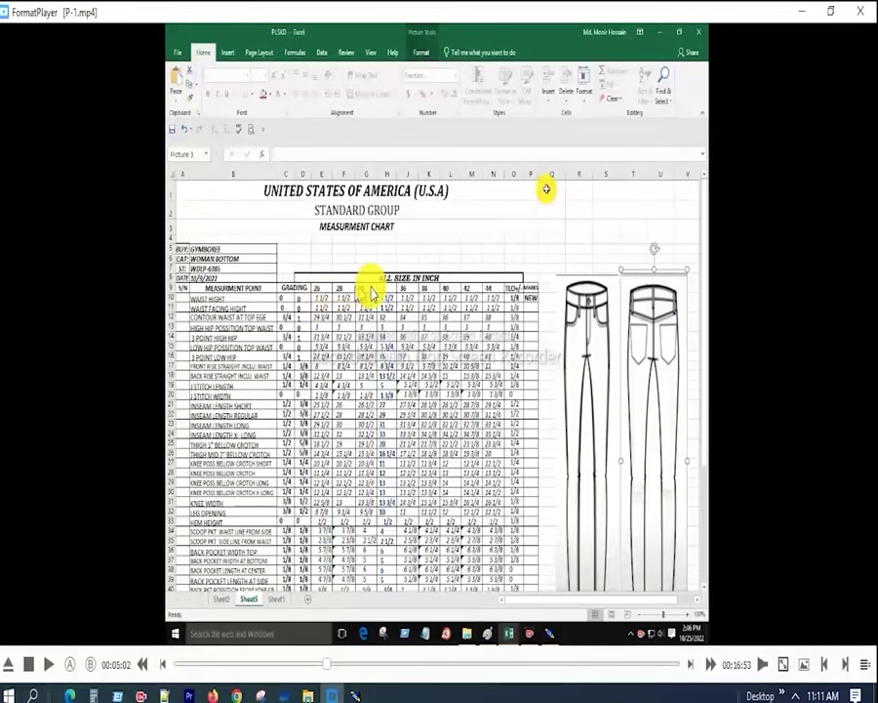
left_click(800, 14)
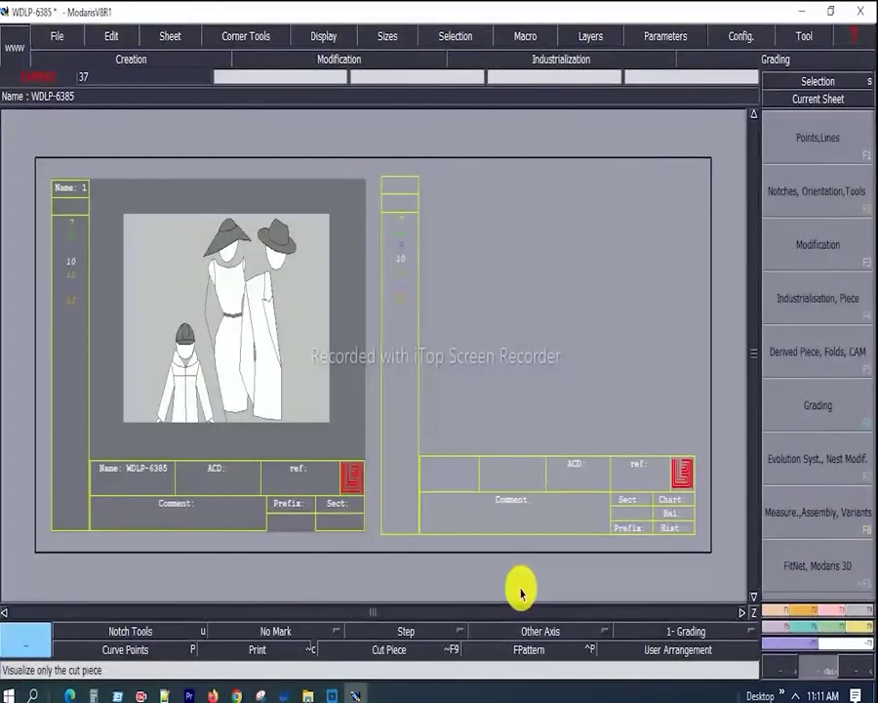
- Import a size evolution into the sheets from the evolution system commands
left_click(835, 632)
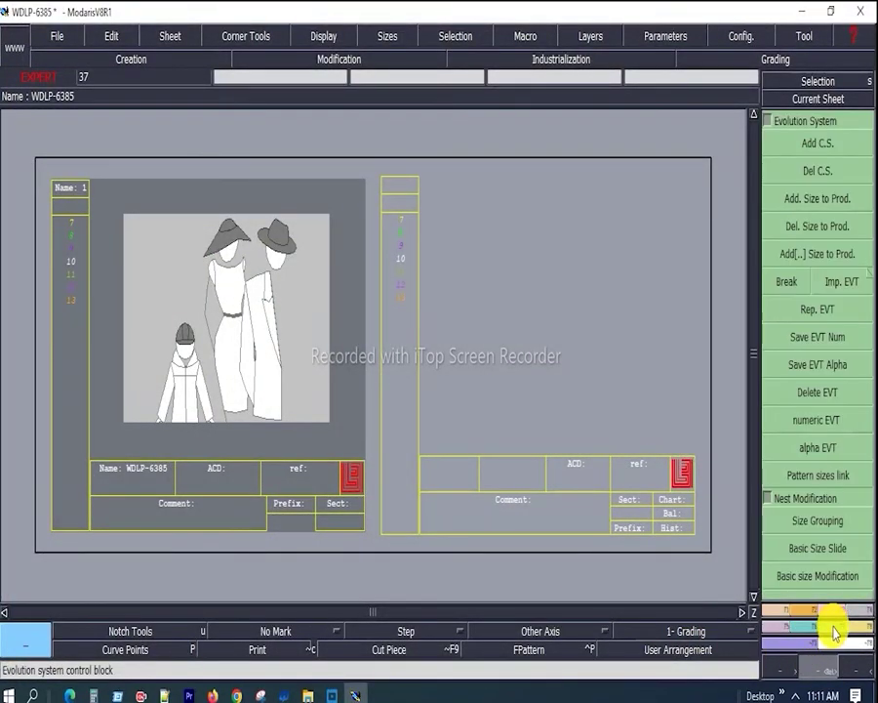
left_click(828, 305)
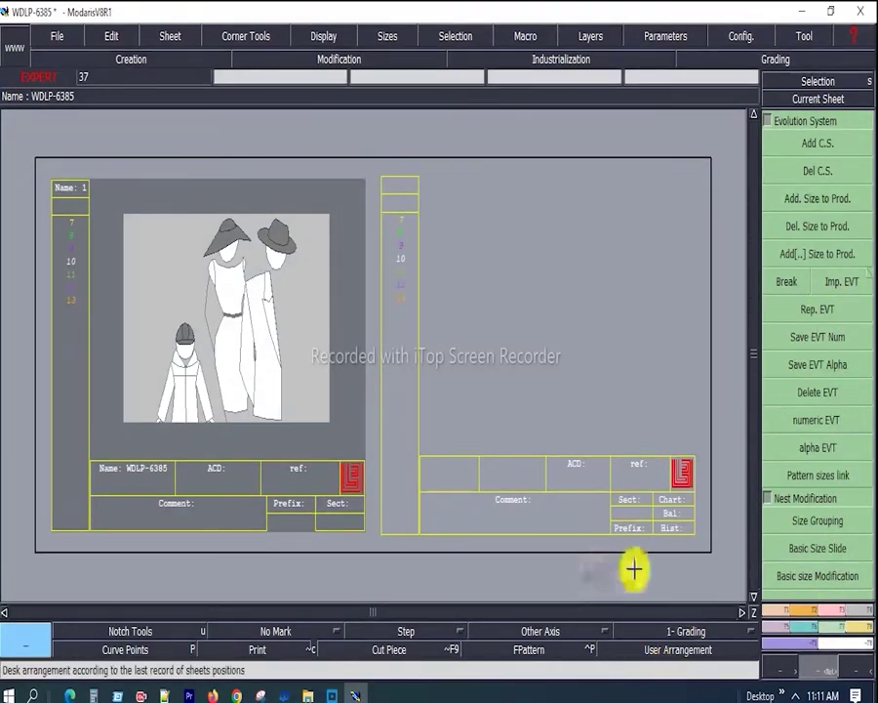
left_click(850, 283)
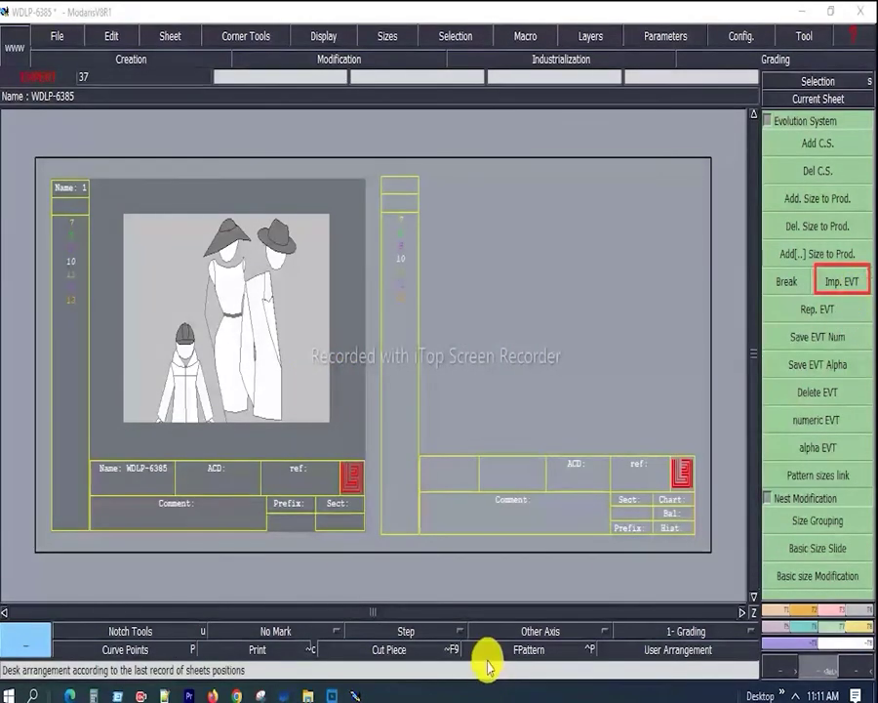
left_click(845, 285)
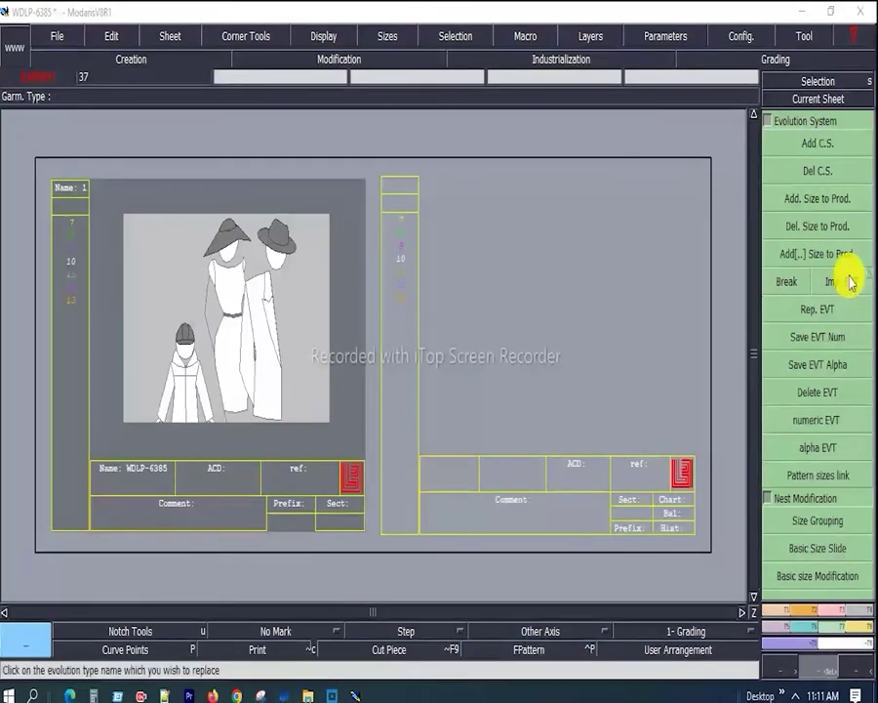
left_click(849, 283)
left_click(849, 283)
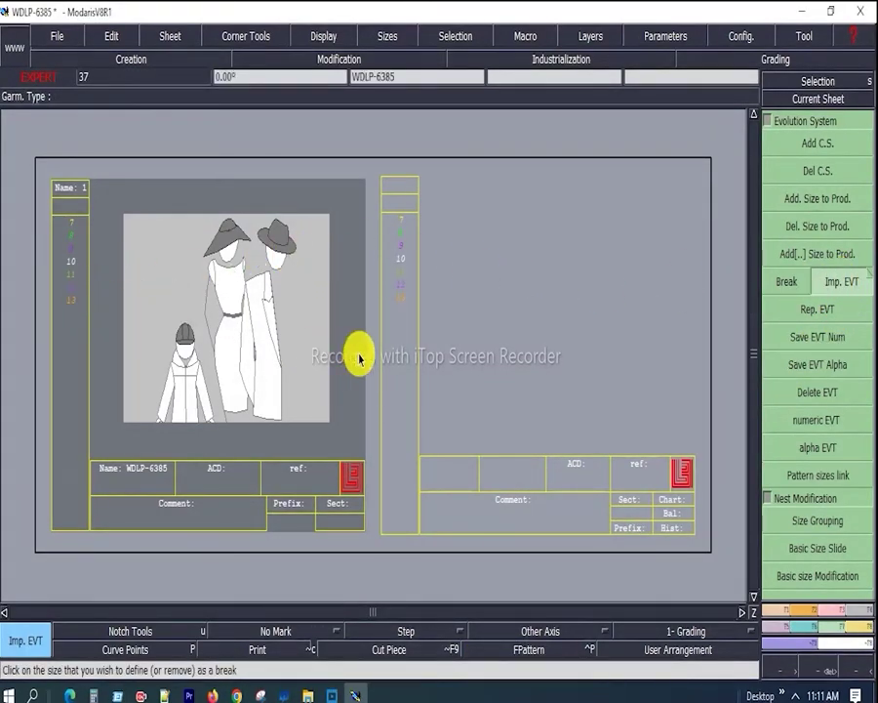
- Mark size 10 on the right sheet and define sizes 11 and 12 as breaks on the left
left_click(399, 255)
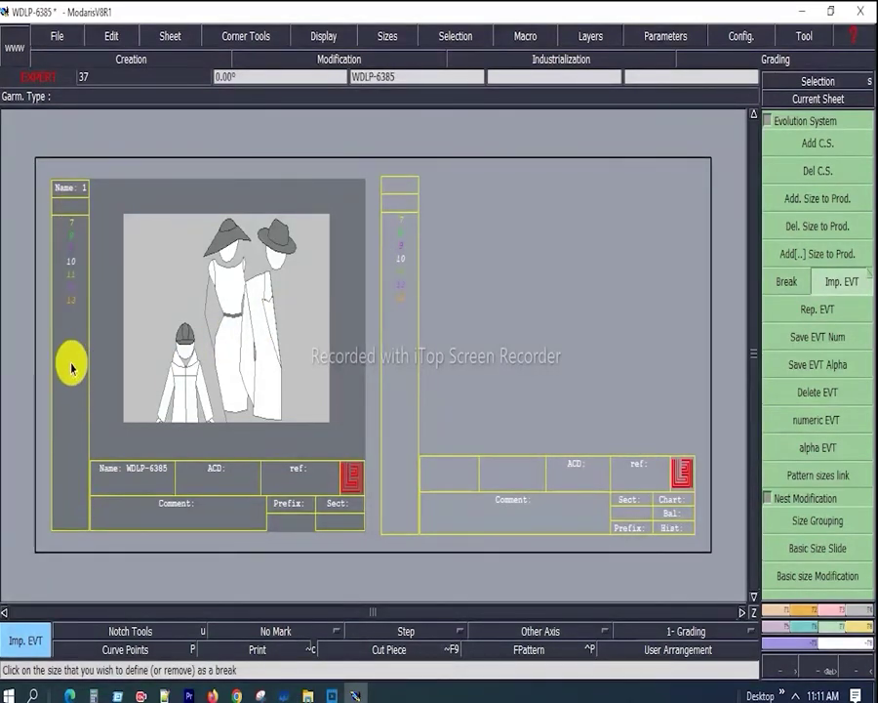
left_click(78, 281)
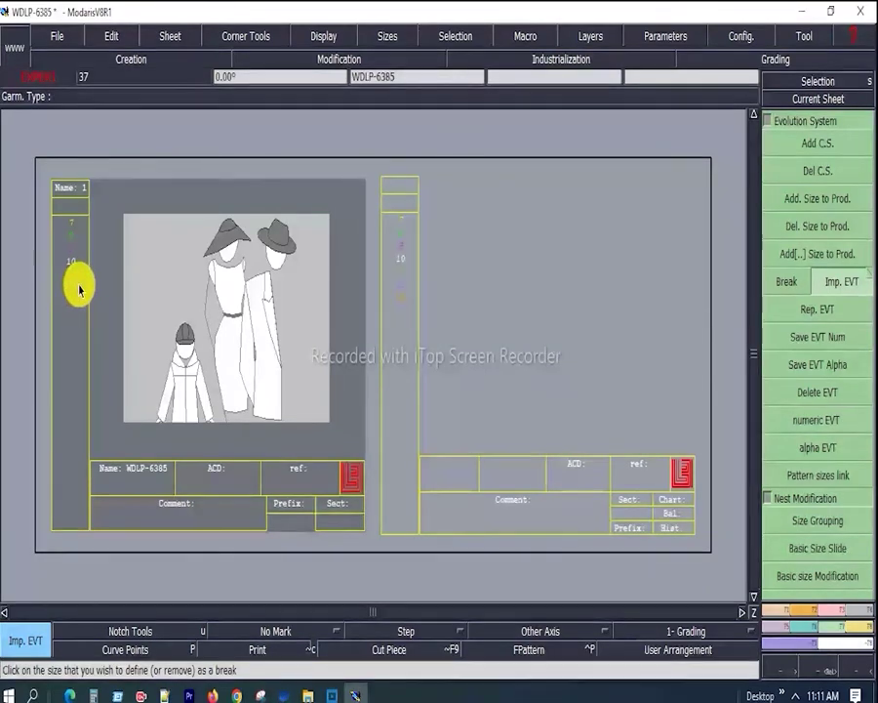
left_click(71, 300)
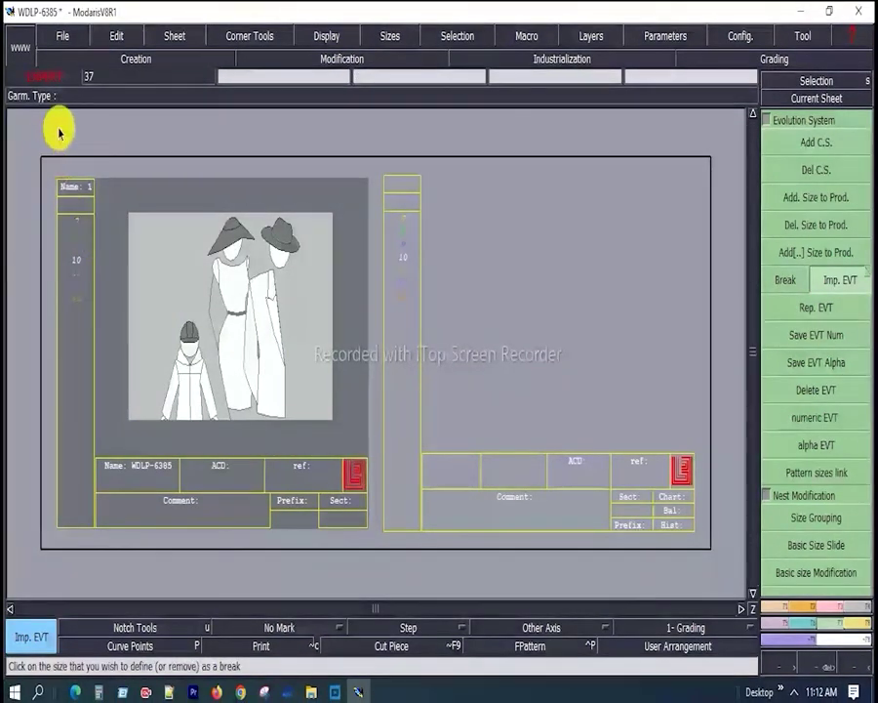
- Save WDLP-6385 through File > Save, clicking Continue on the Anomalies Detected warning
left_click(64, 39)
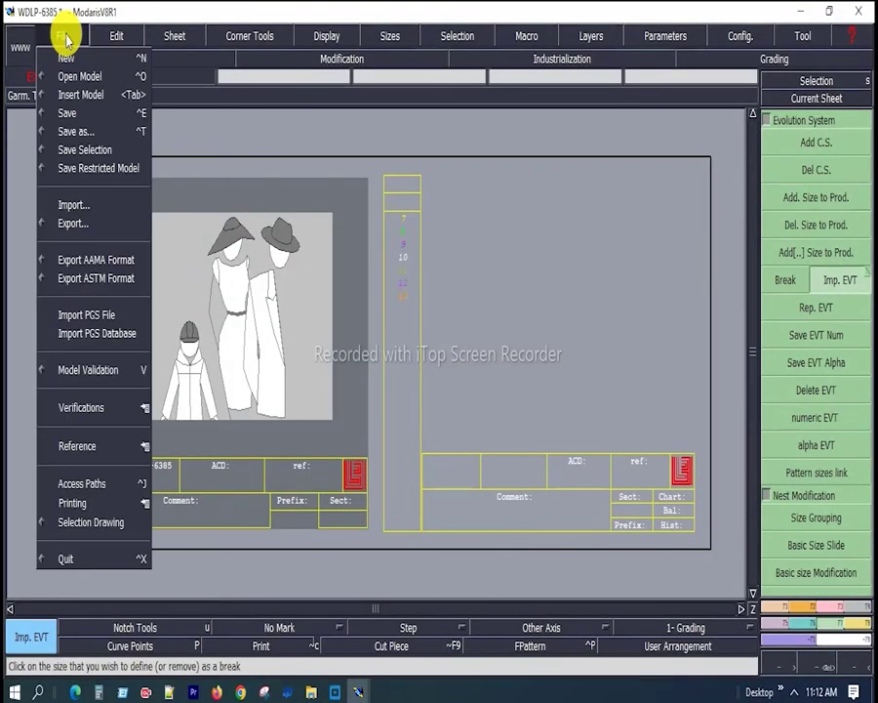
left_click(77, 116)
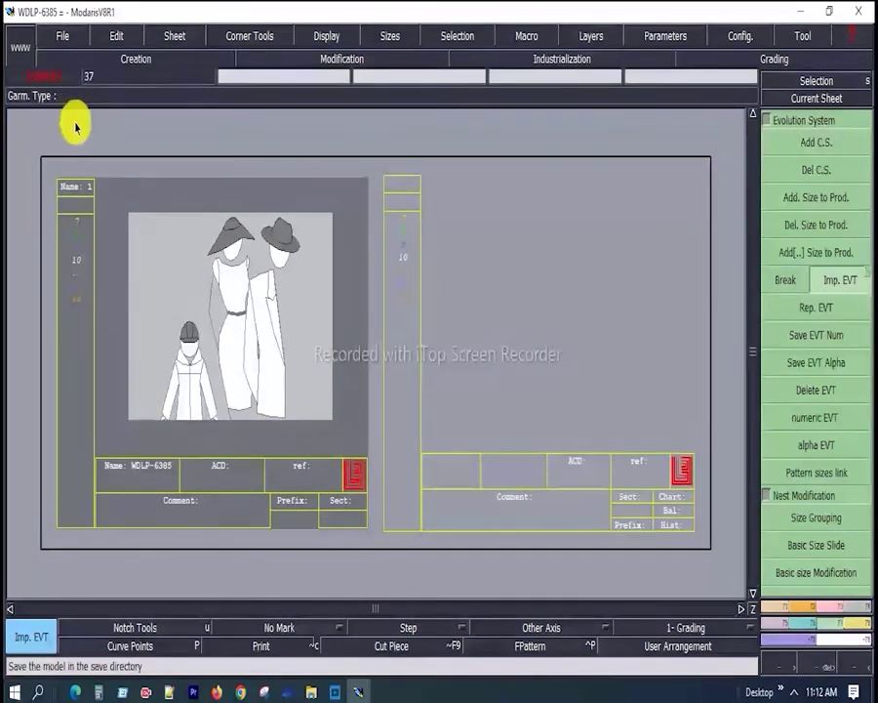
left_click(64, 39)
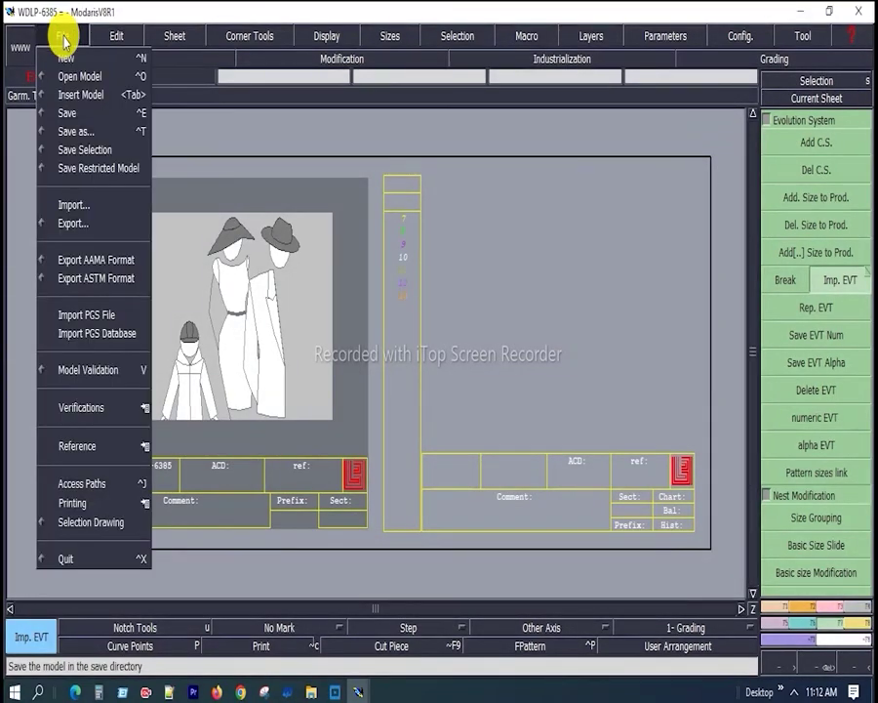
left_click(73, 115)
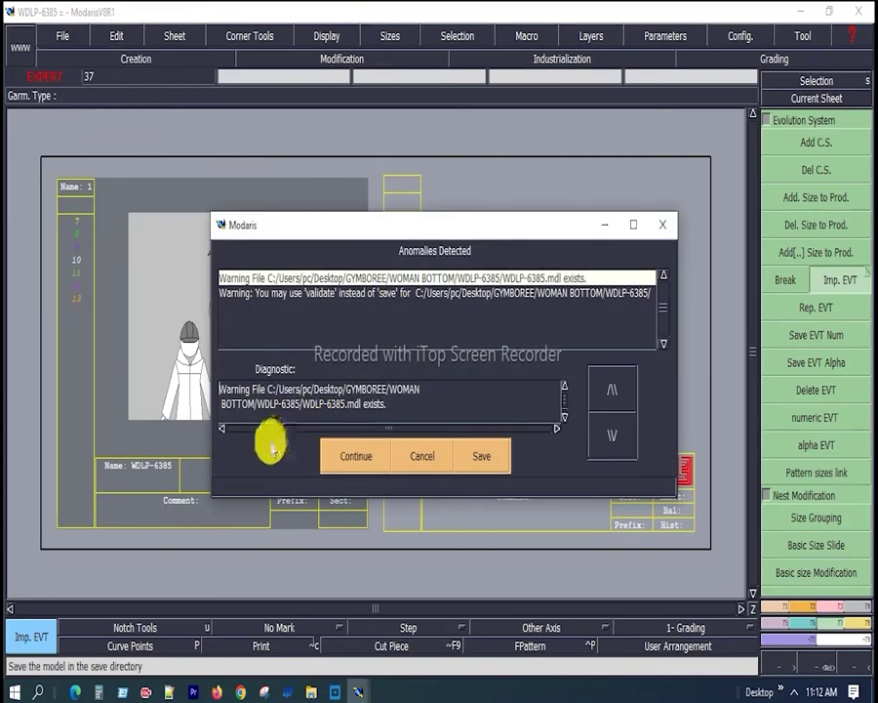
left_click(359, 456)
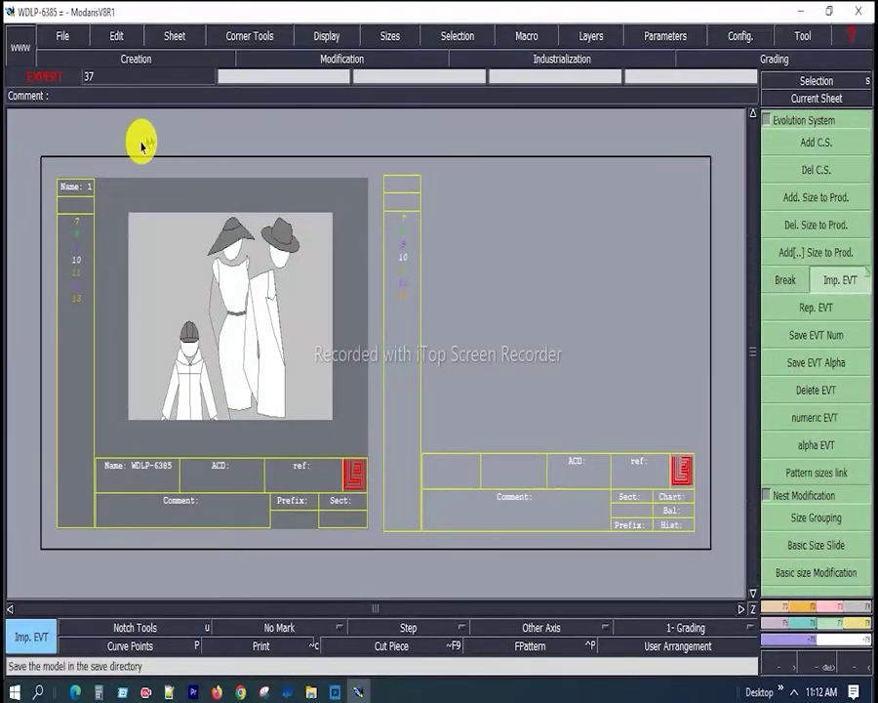
left_click(63, 35)
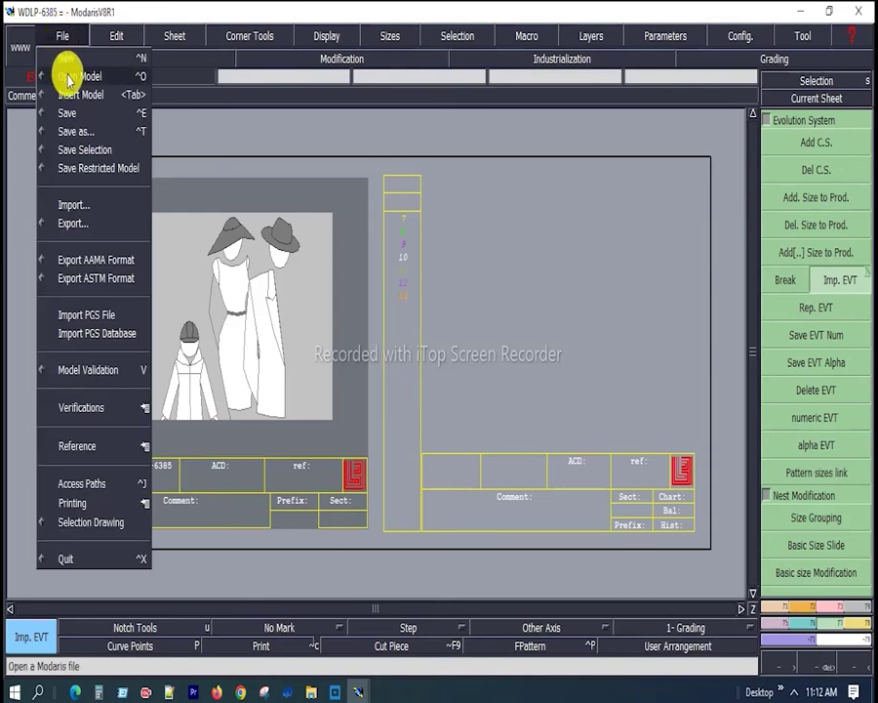
- Reopen WDLP-6385.mdl from the Open Model File dialog
left_click(68, 78)
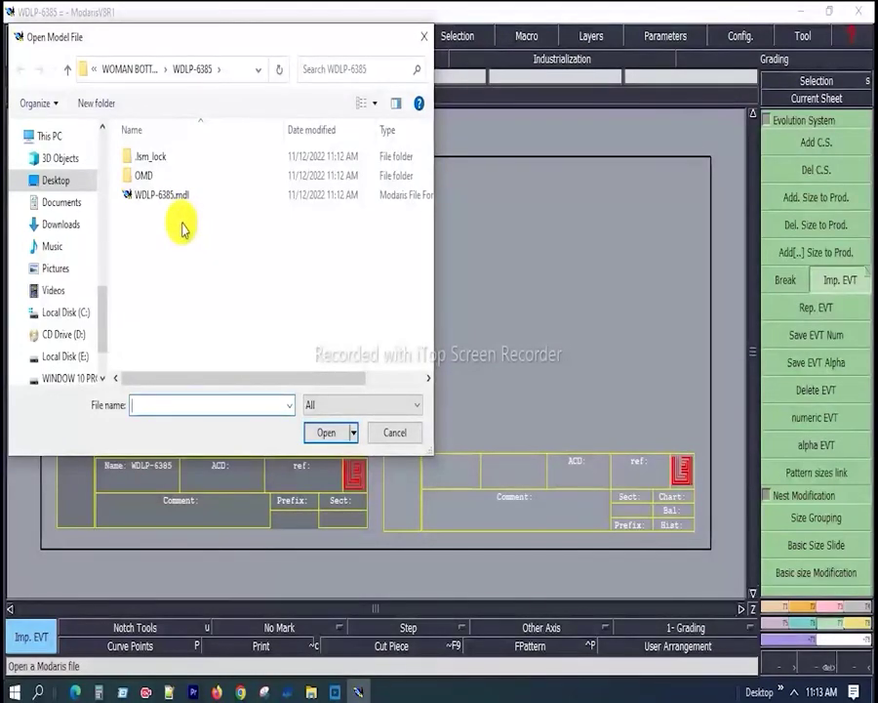
double_click(149, 199)
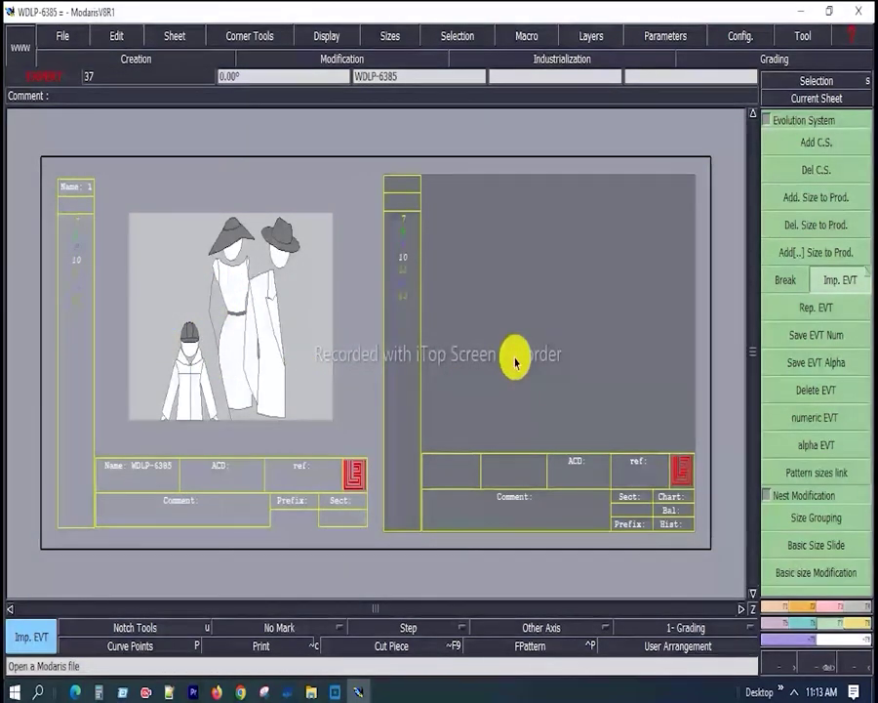
- Apply Imp. EVT to the left sheet using the 26=32=44 file from the WOMAN BOTTOM folder
left_click(71, 278)
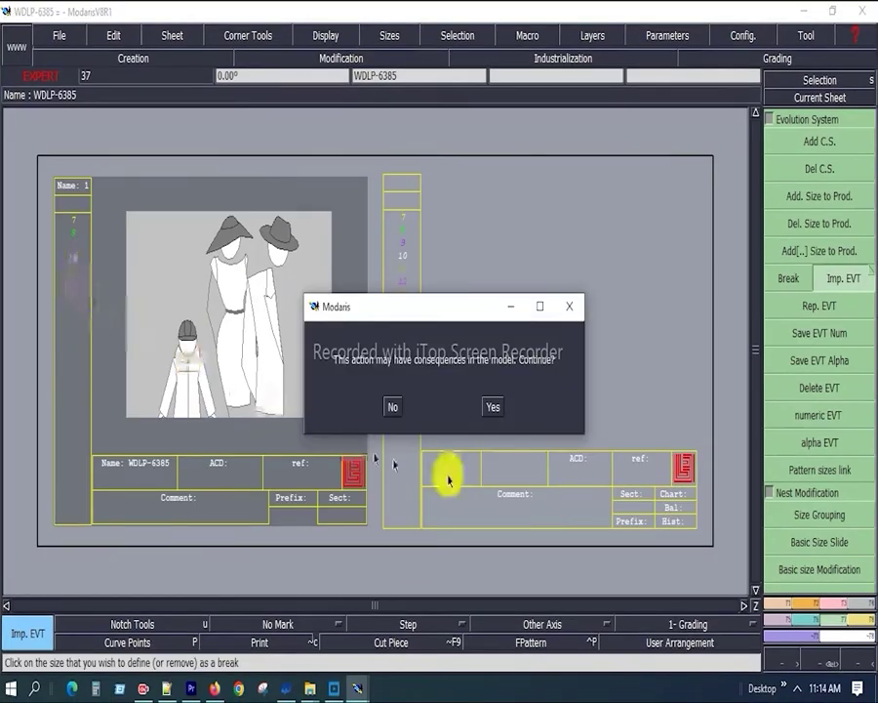
left_click(495, 409)
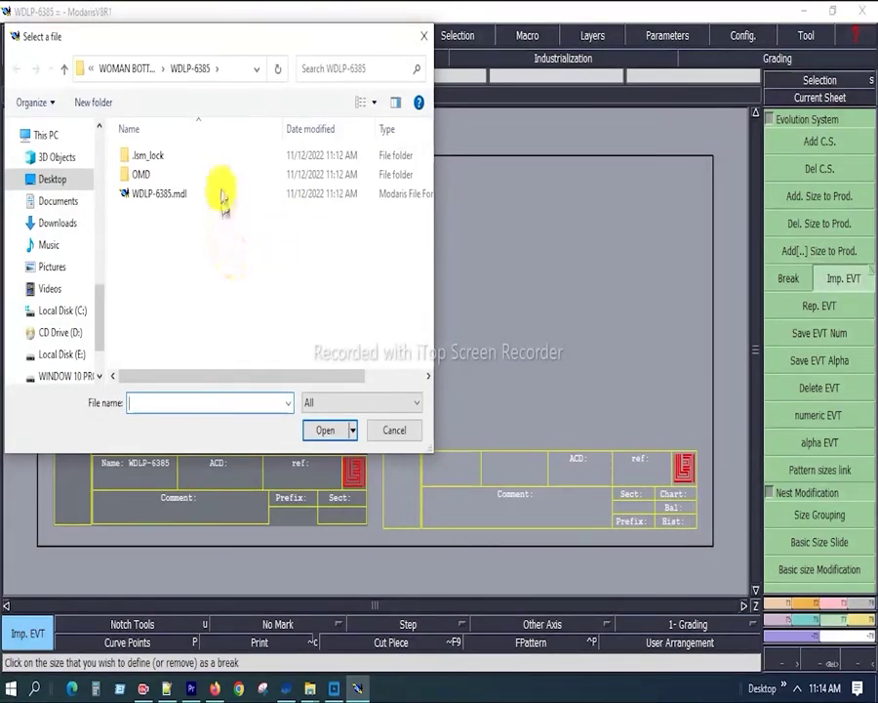
left_click(127, 68)
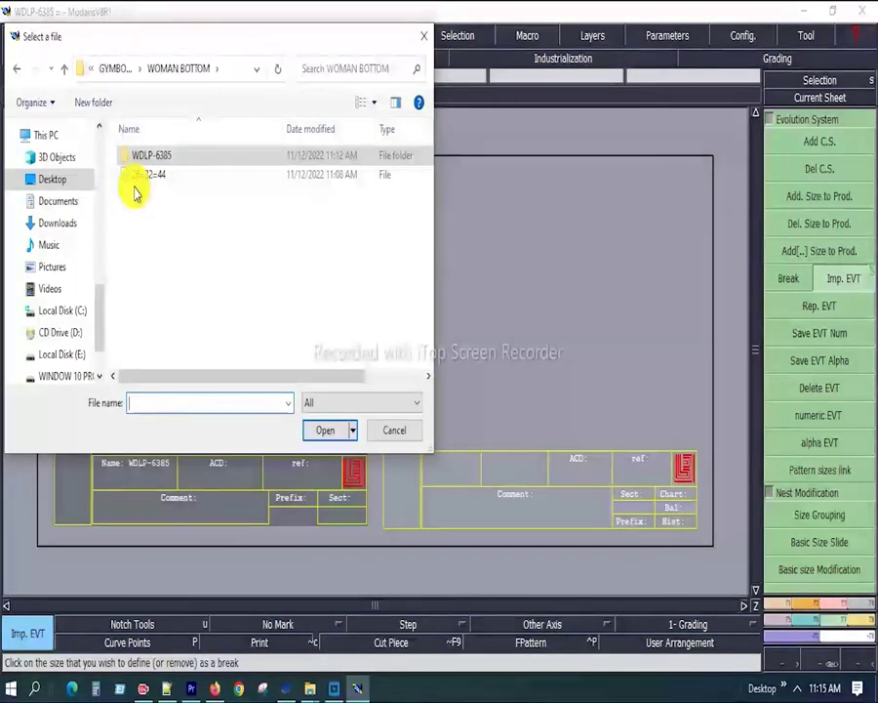
left_click(136, 176)
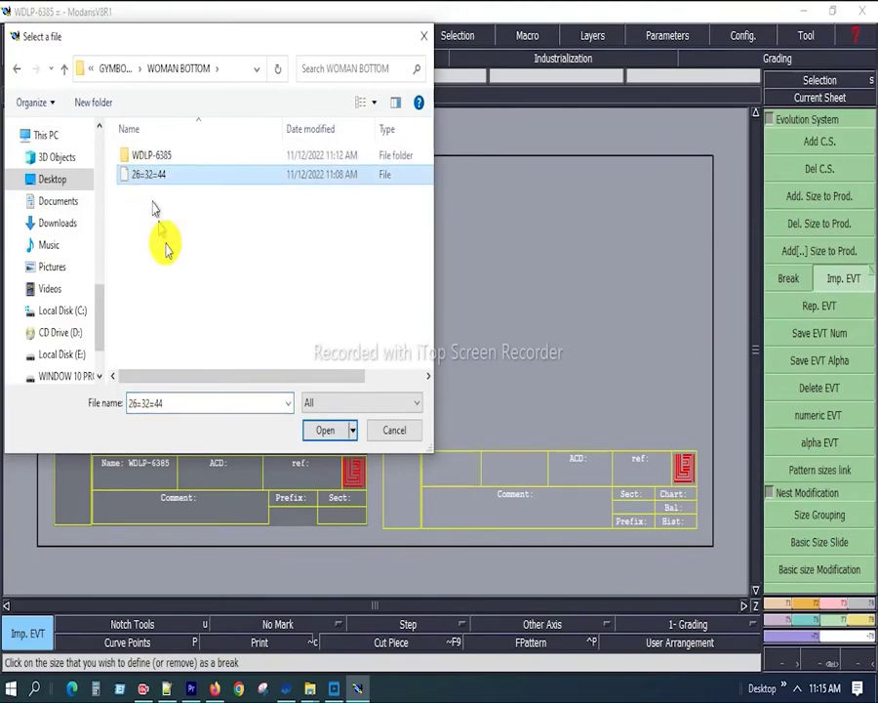
left_click(325, 431)
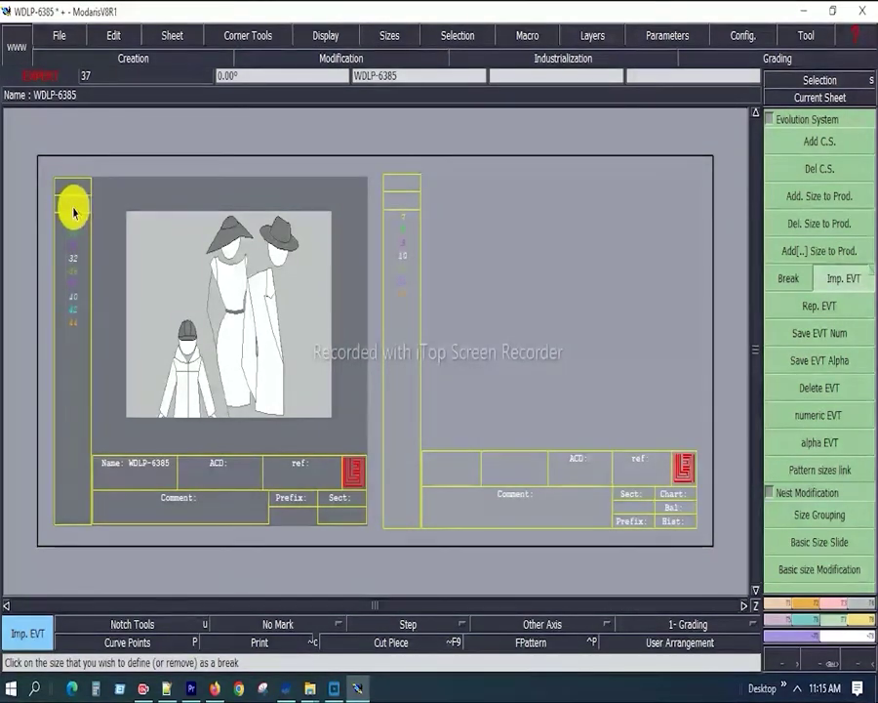
- Select the right sheet, then select all sheets with Ctrl+A
left_click(66, 204)
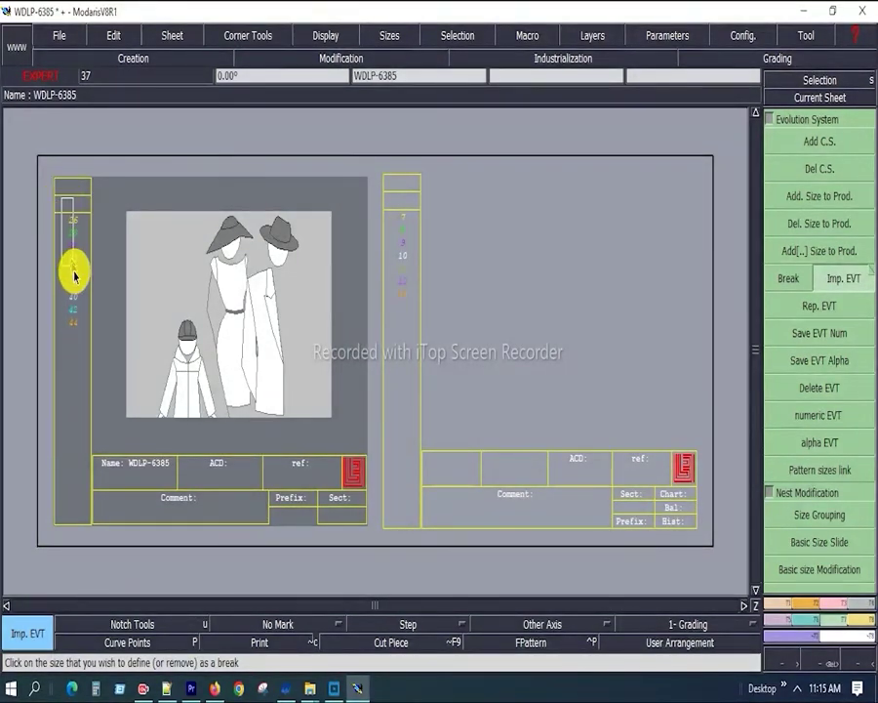
left_click(86, 346)
left_click(408, 329)
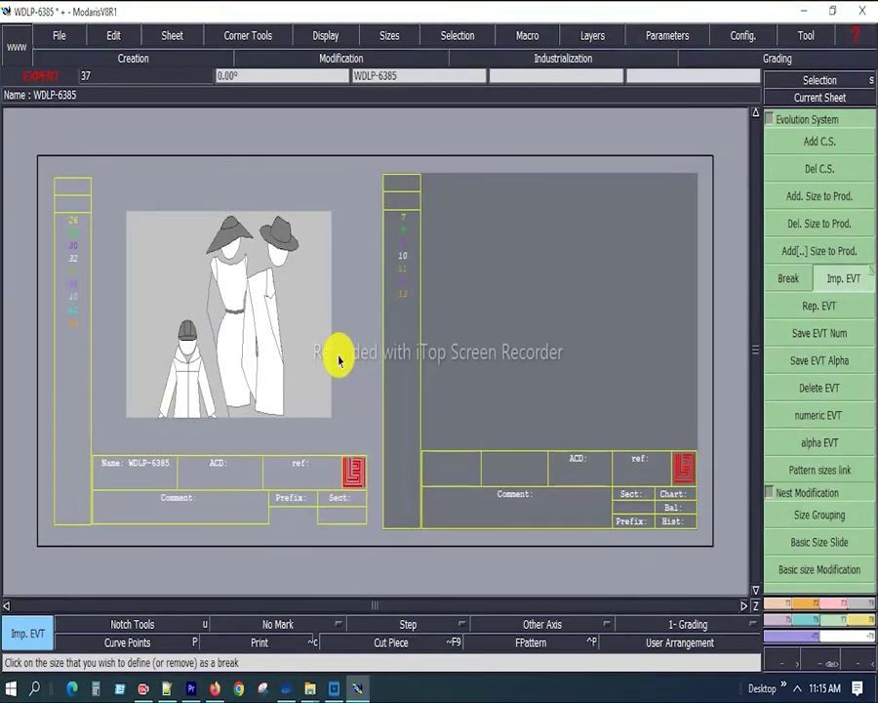
left_click(404, 255)
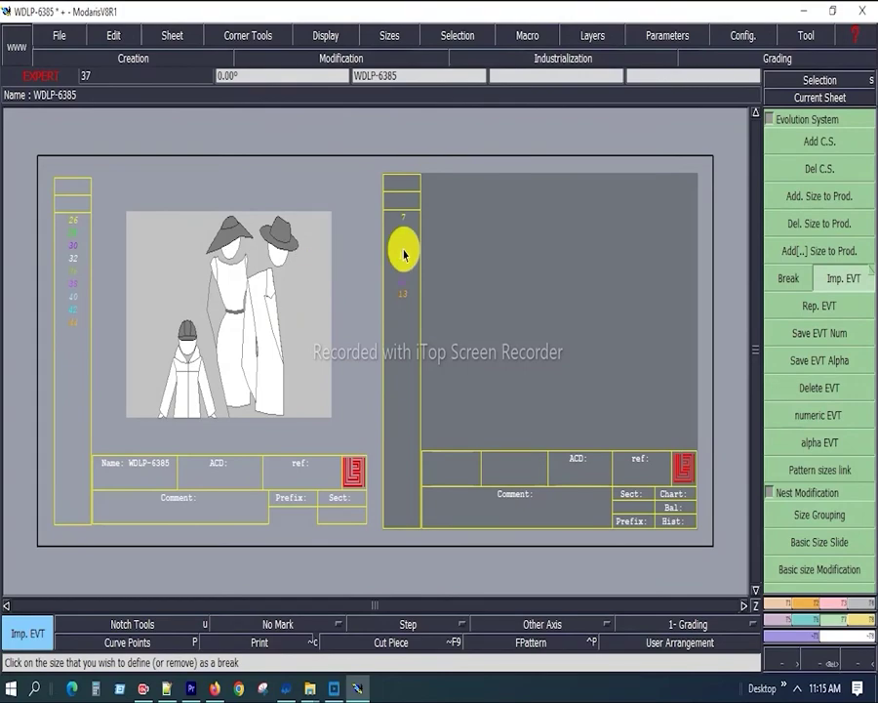
key("ctrl+a")
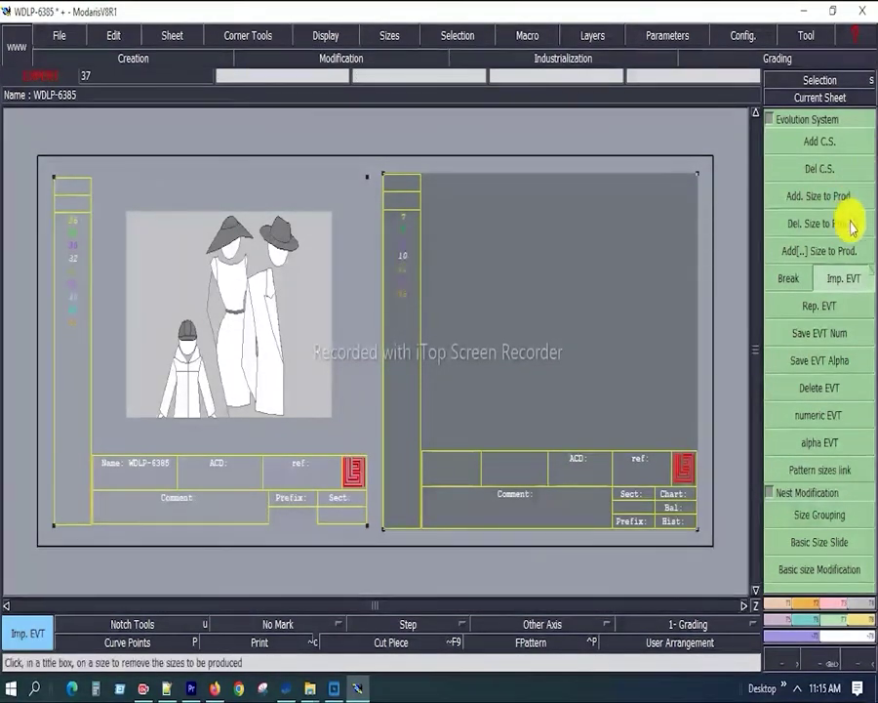
- Apply Imp. EVT with 26=32=44 to the right sheet, then clear the selection
left_click(841, 280)
left_click(828, 284)
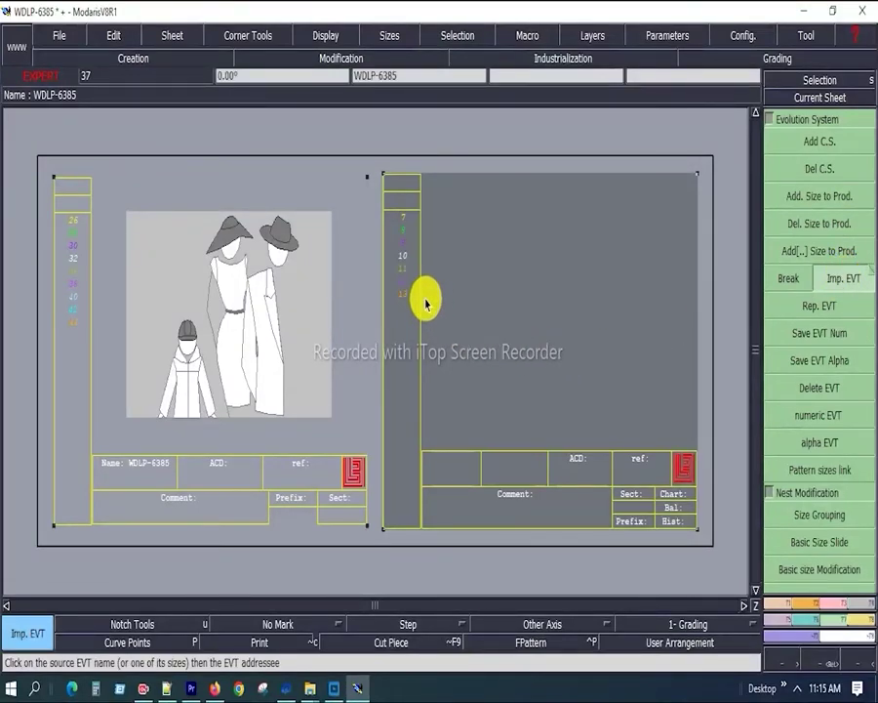
left_click(406, 262)
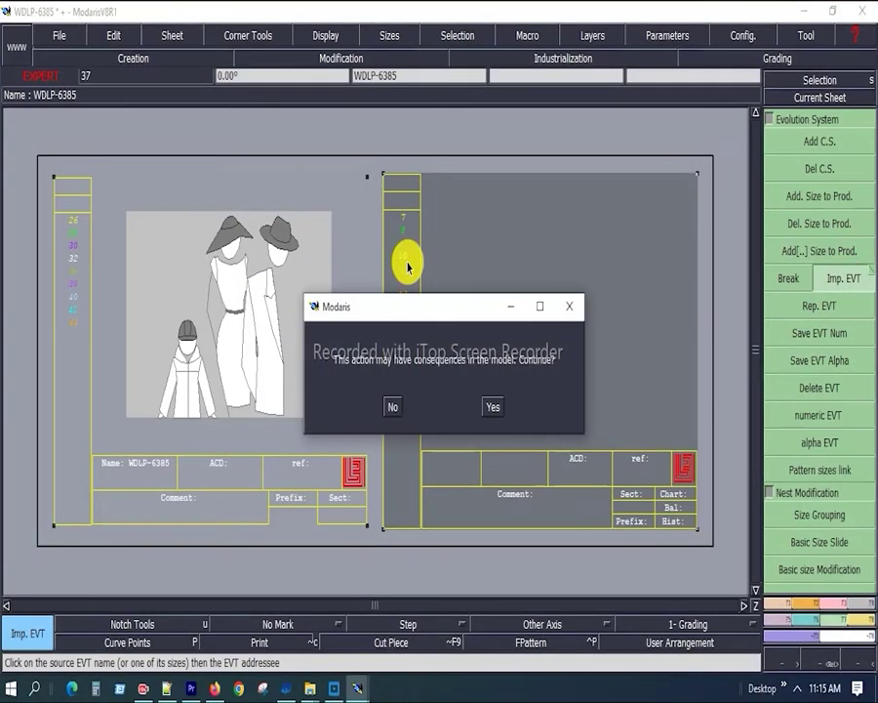
left_click(496, 410)
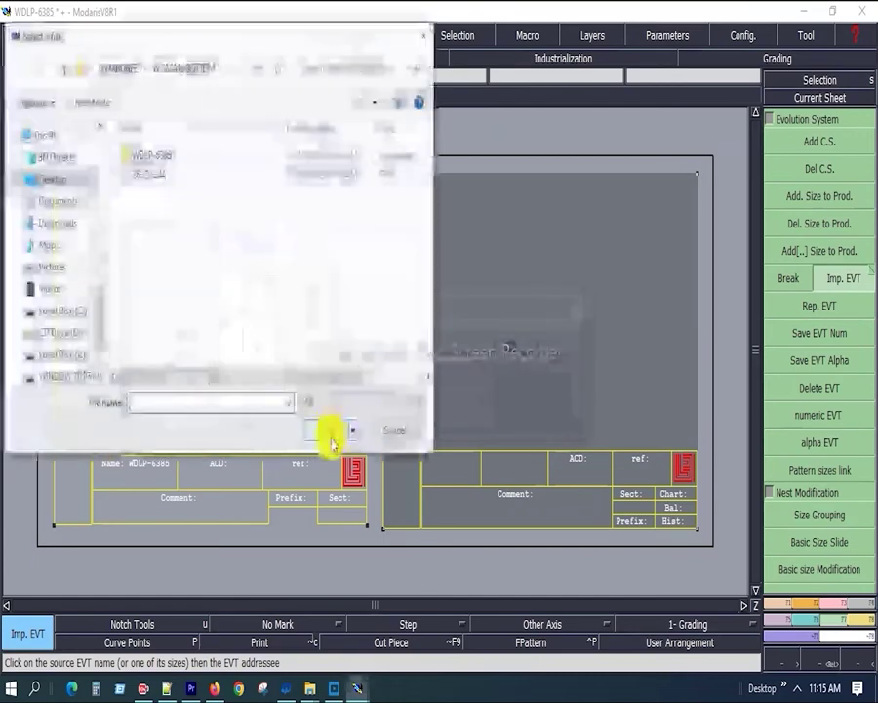
double_click(146, 174)
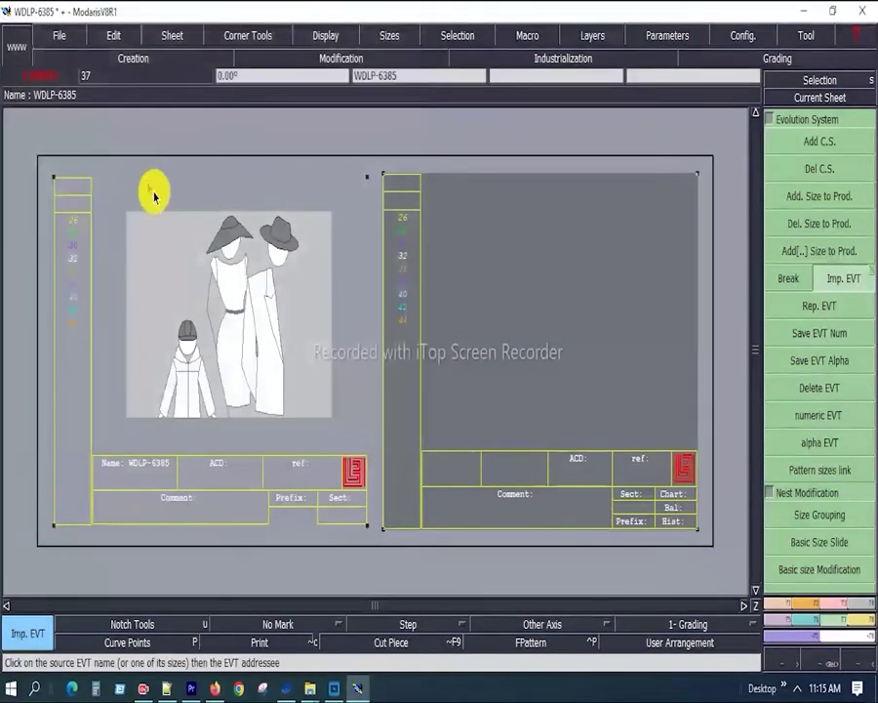
left_click(554, 372)
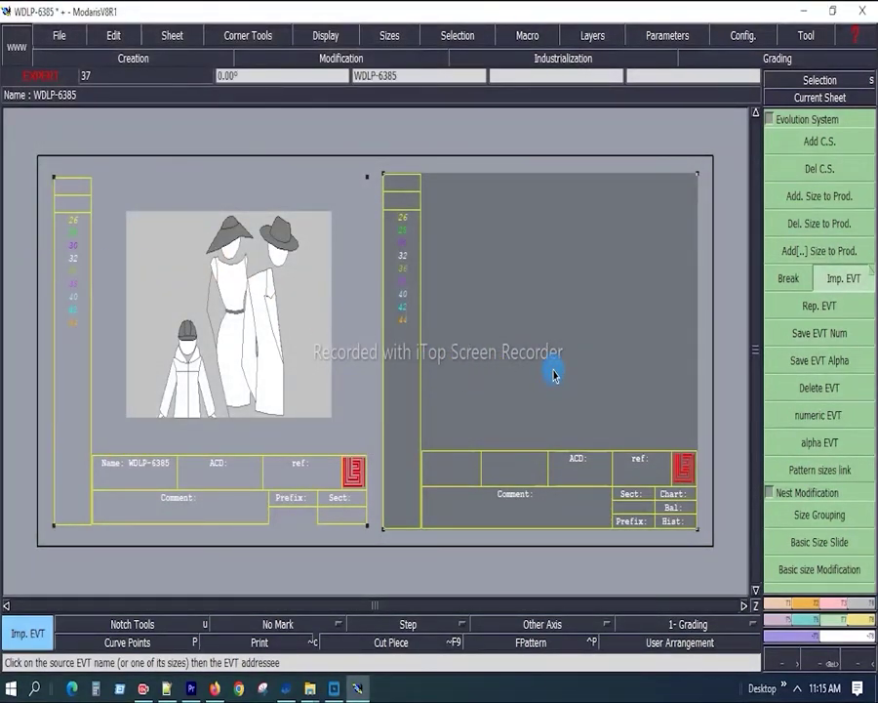
left_click(412, 377)
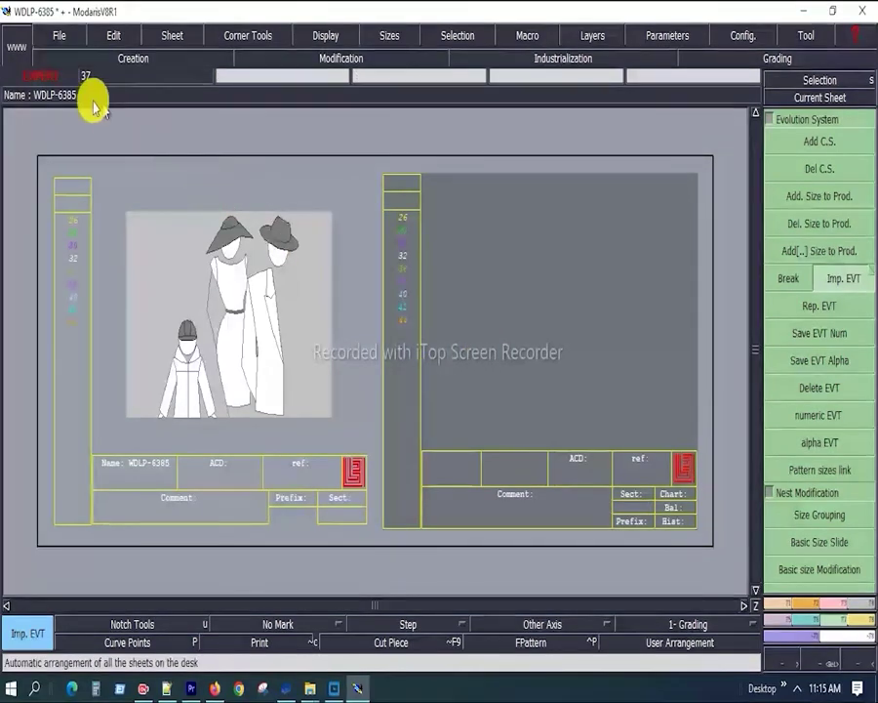
- Save WDLP-6385 with the 26–44 sizes, clicking Continue on the Anomalies Detected warning
left_click(60, 35)
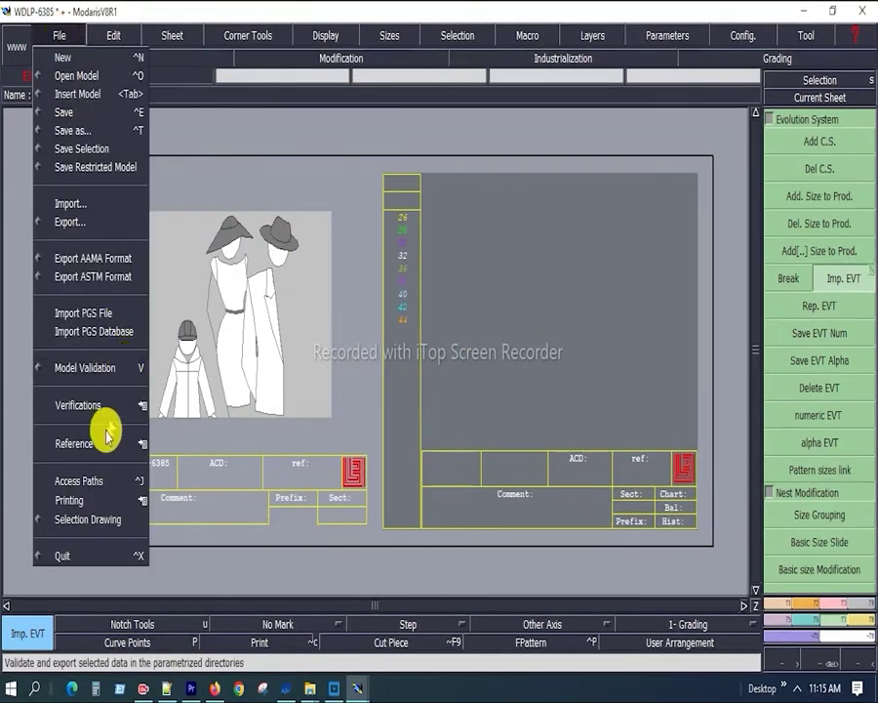
left_click(65, 112)
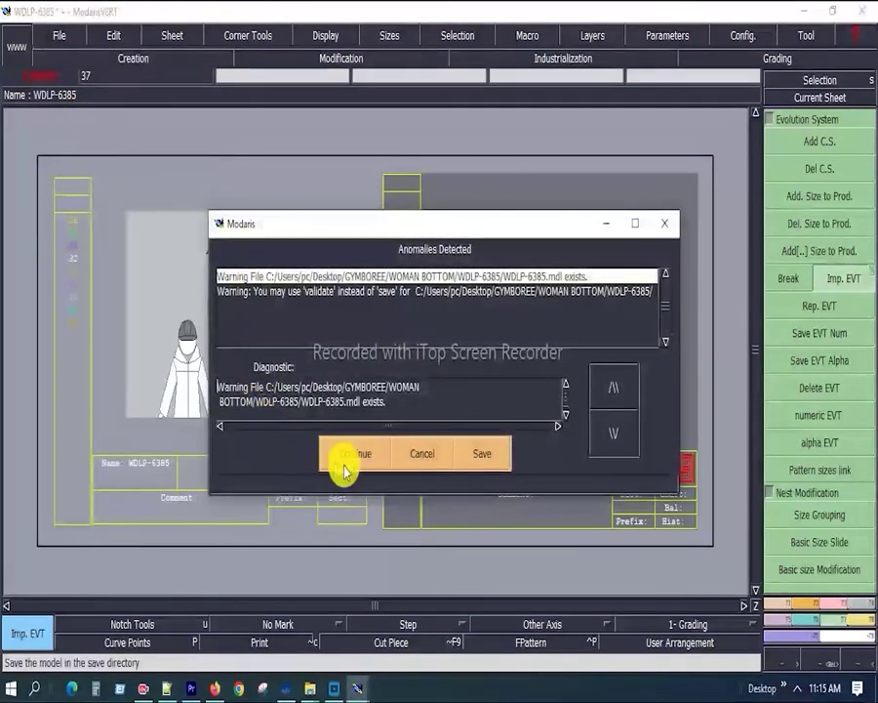
left_click(374, 455)
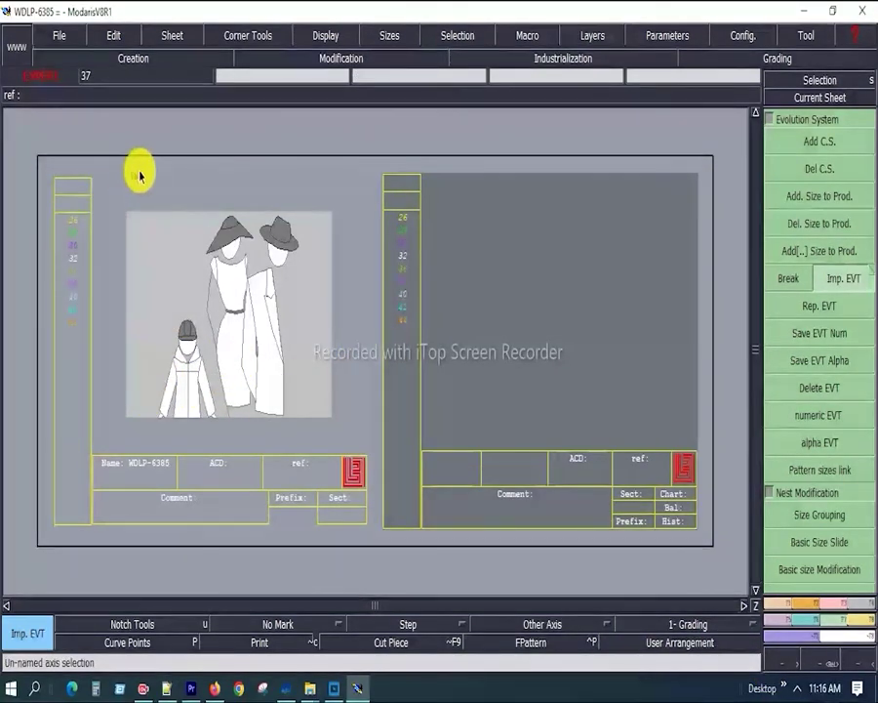
scroll(321, 270, "up", 1)
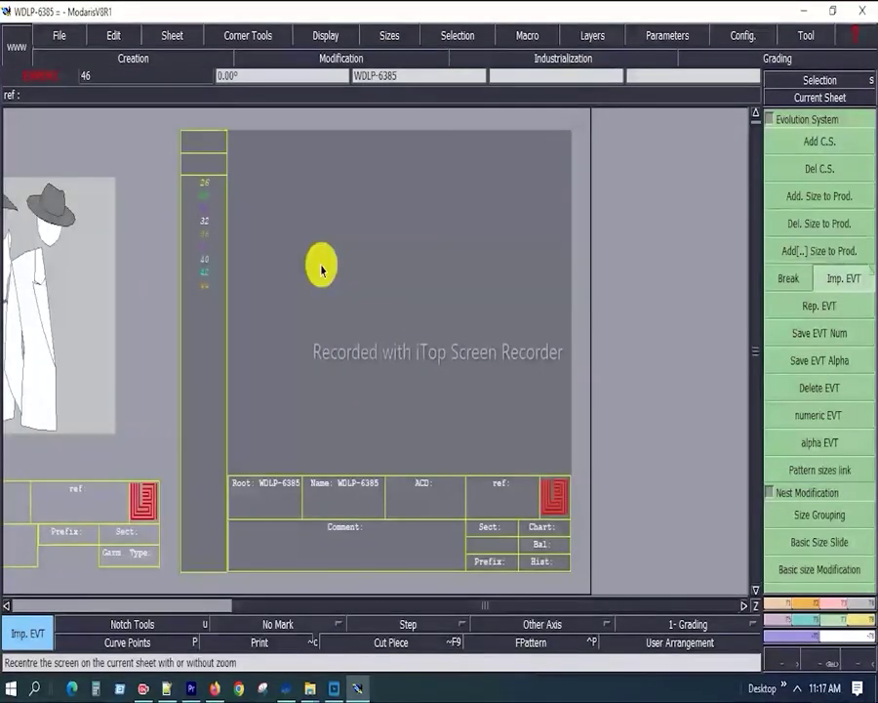